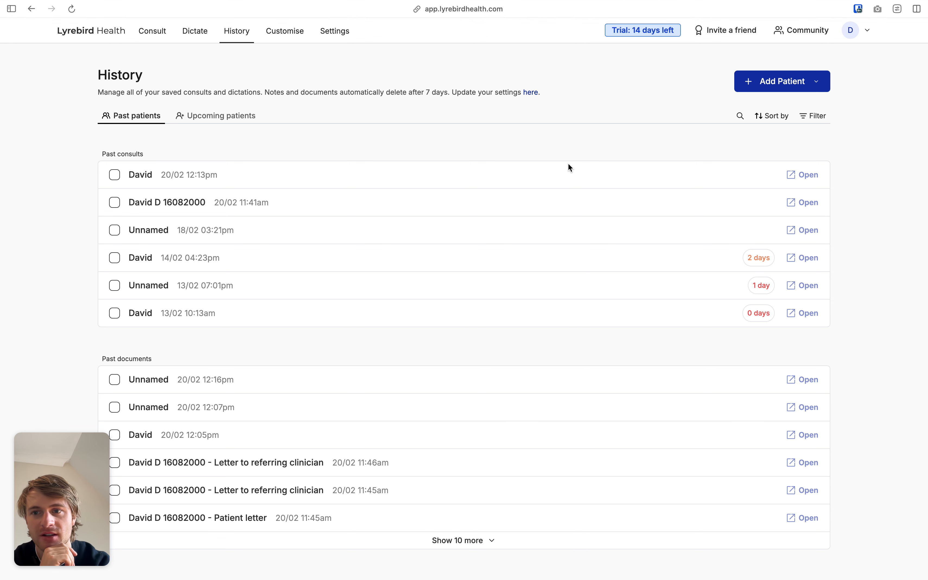
# Open the past consult dated 20/02 11:41am and read through its first letter to the referring clinician.
pyautogui.click(801, 203)
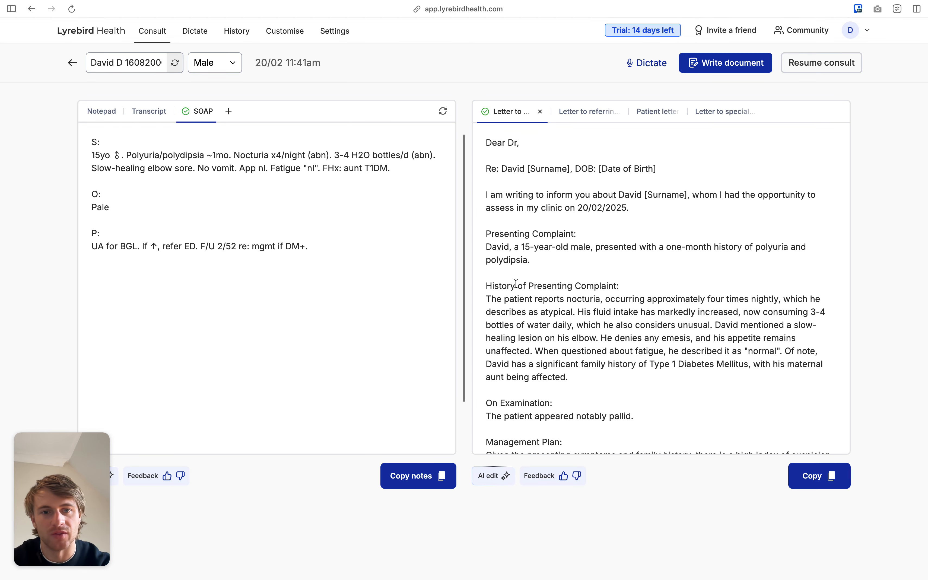
pyautogui.scroll(-2, 516, 283)
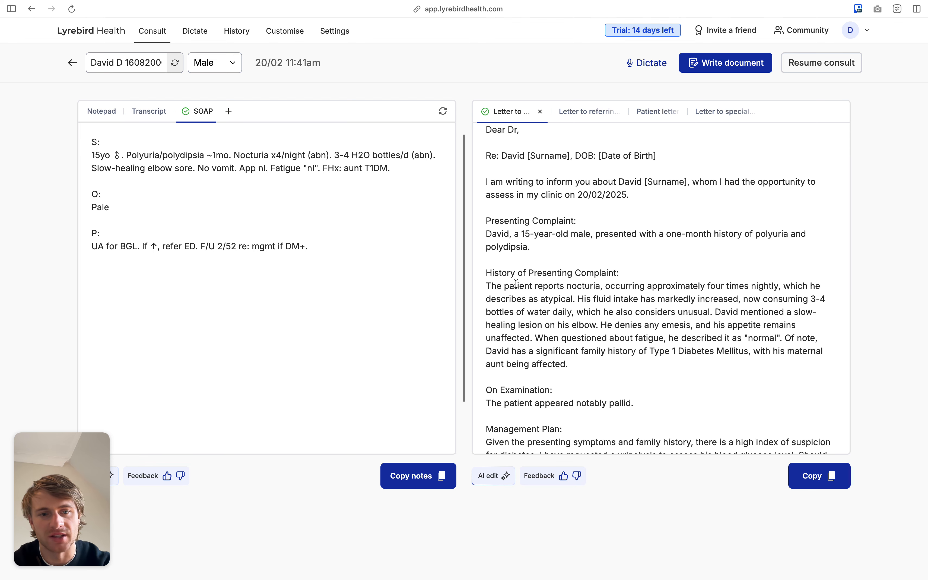
pyautogui.scroll(-6, 516, 283)
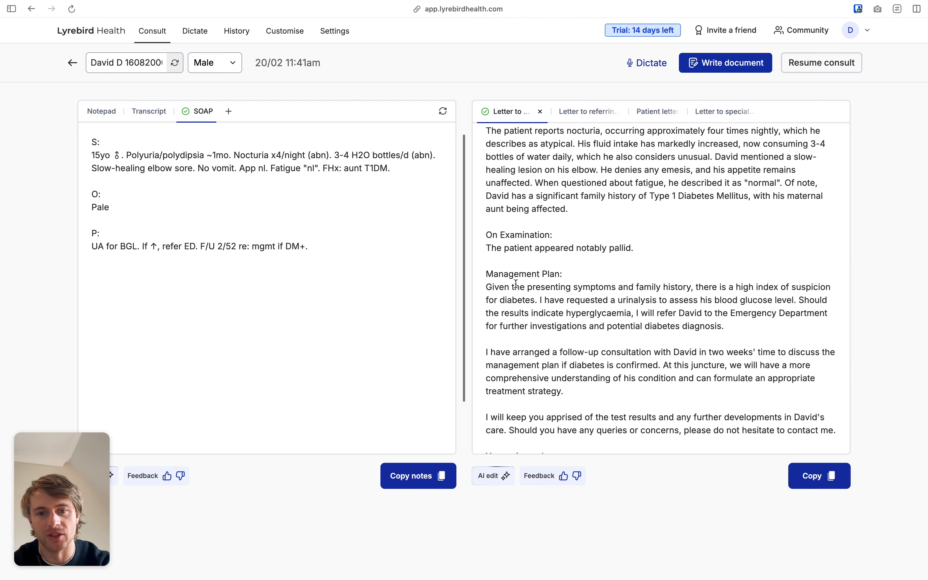
pyautogui.scroll(8, 516, 284)
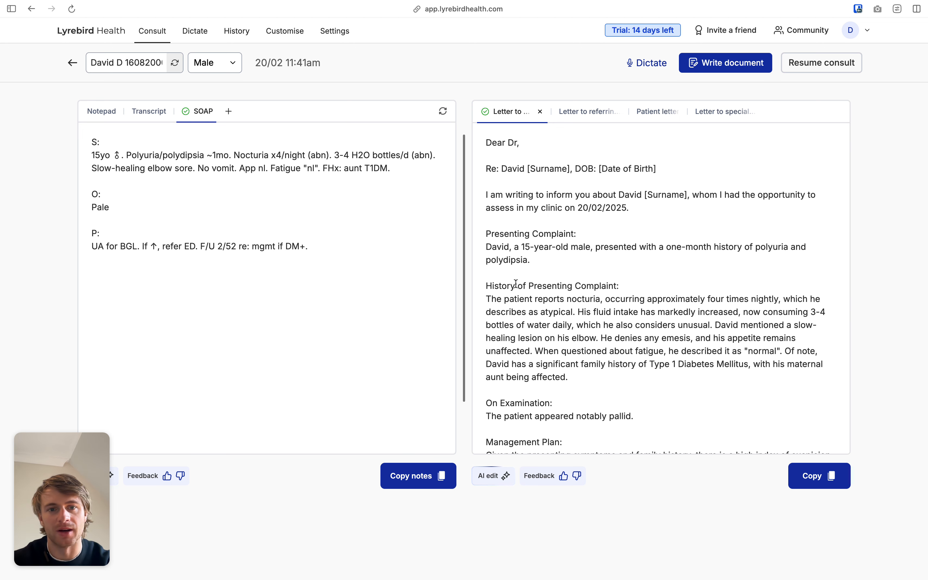
pyautogui.scroll(-1, 516, 284)
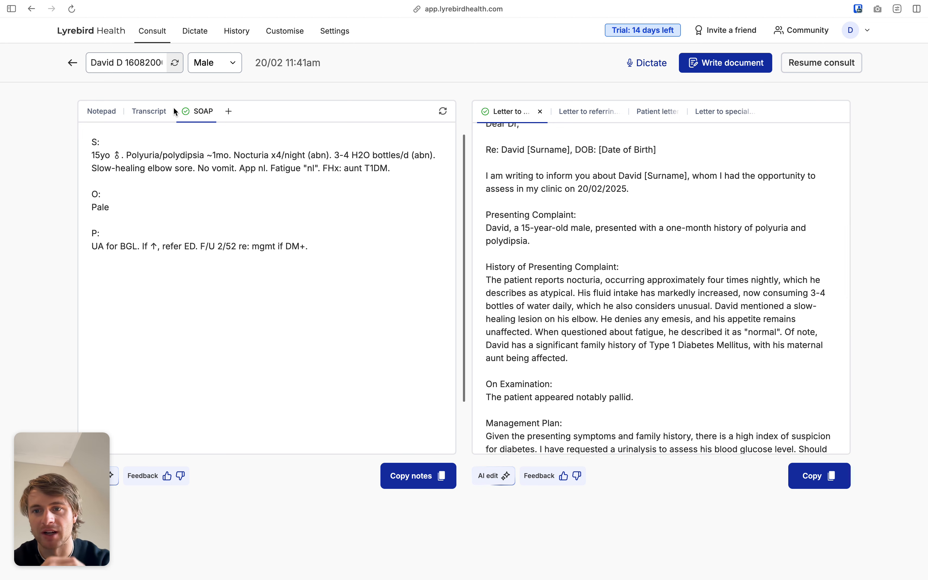
pyautogui.scroll(-8, 482, 280)
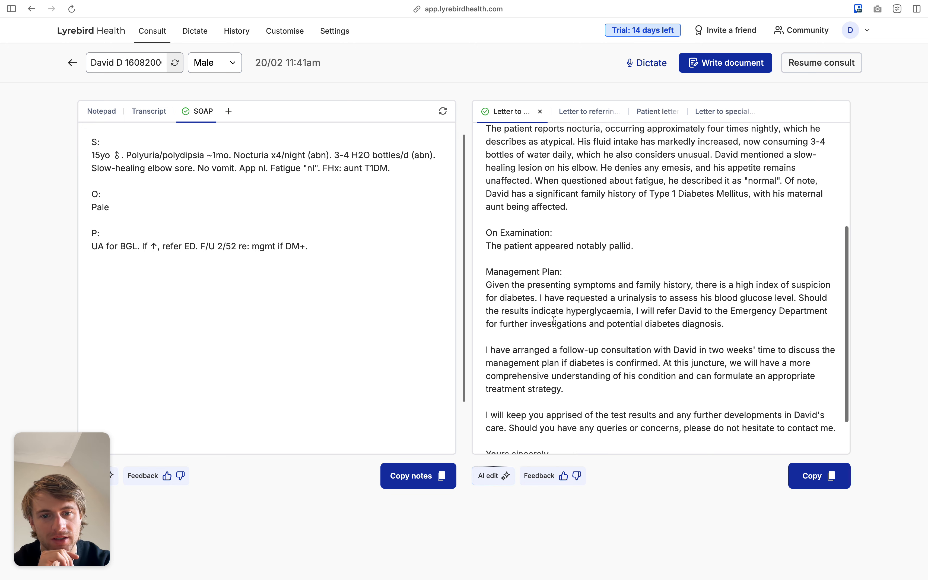
# Replace the word "pallid" in the letter's On Examination section with "pale", applying the replacement to all instances forever.
pyautogui.doubleClick(620, 241)
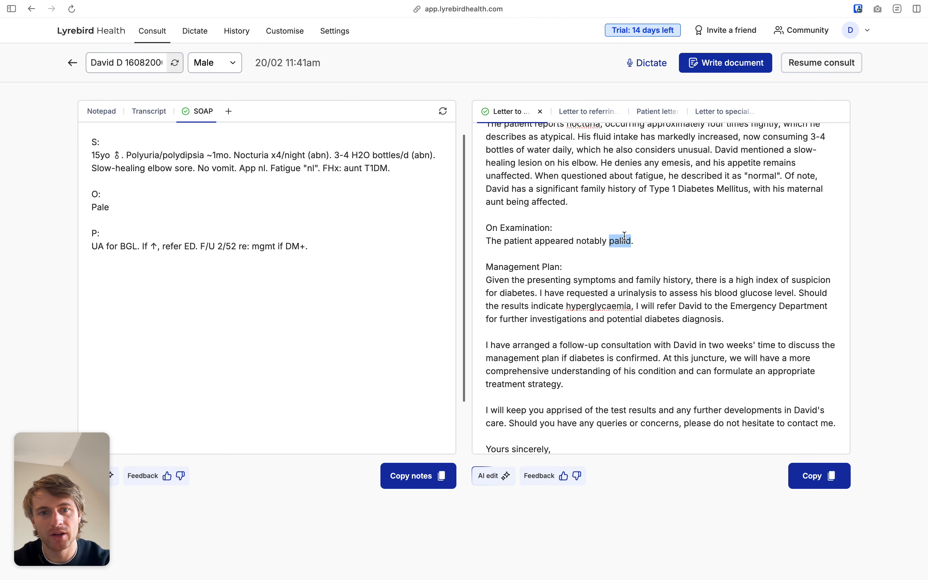
pyautogui.rightClick(623, 238)
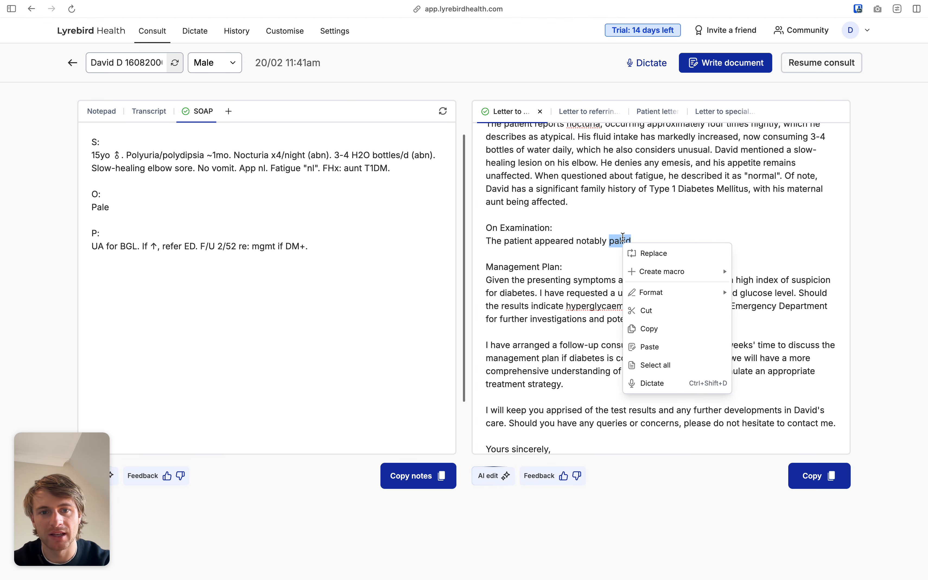
pyautogui.click(646, 254)
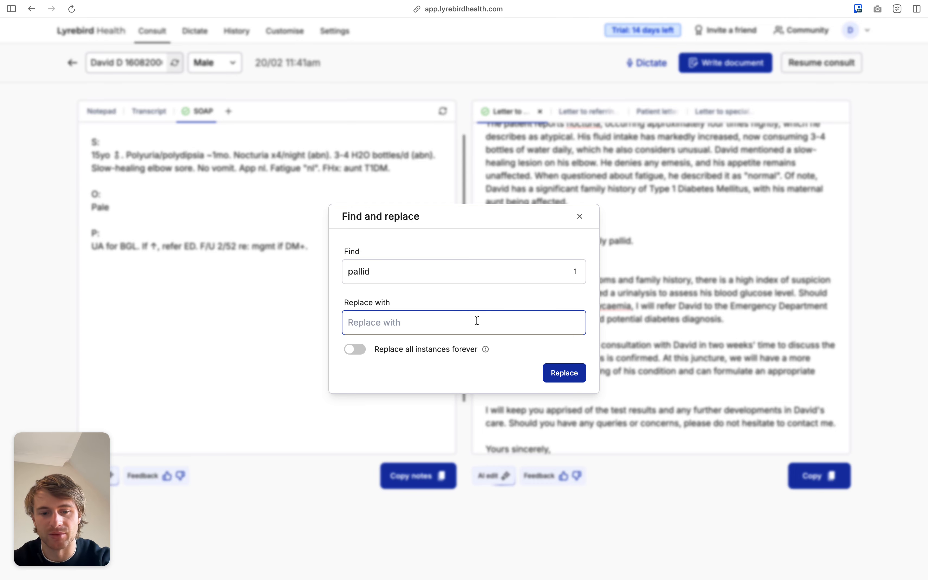
pyautogui.write('pale')
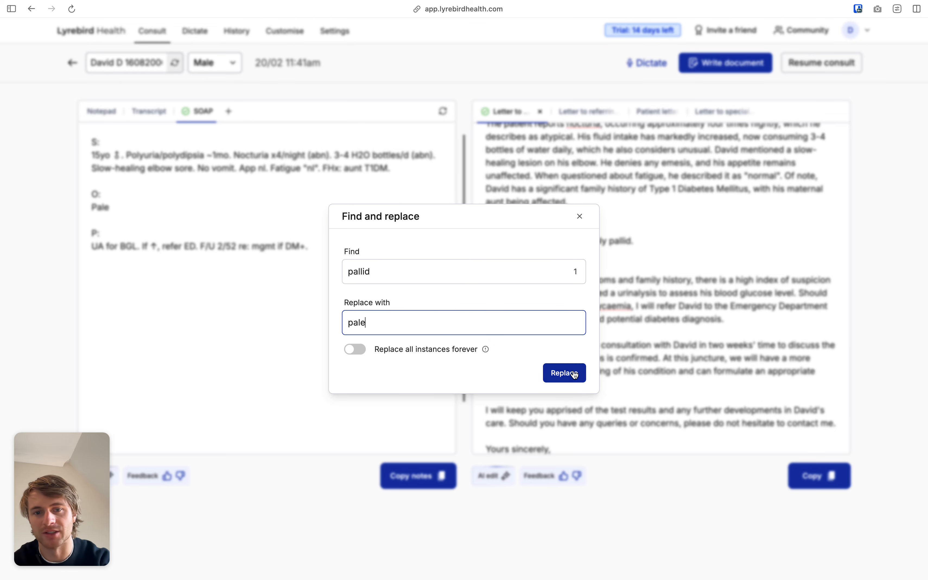
pyautogui.click(359, 352)
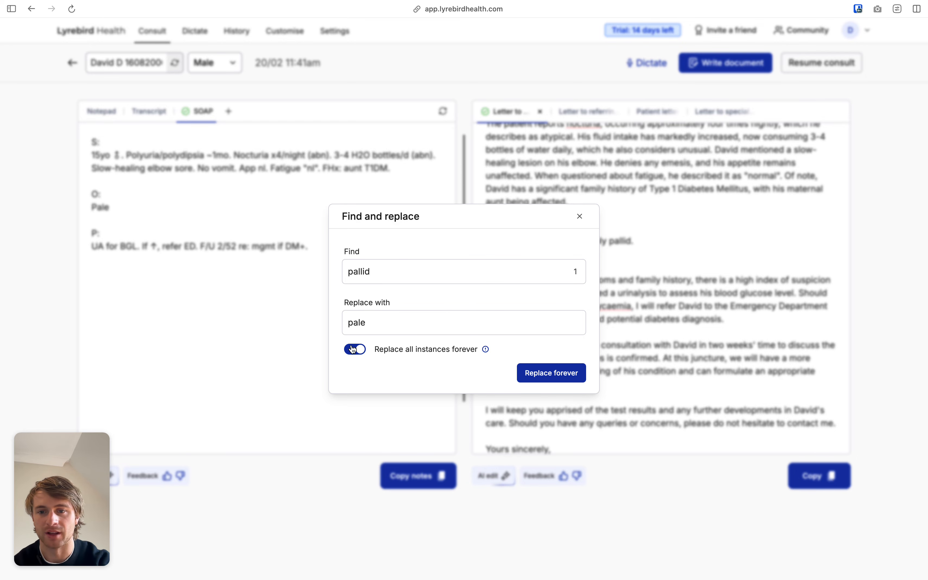
pyautogui.click(550, 382)
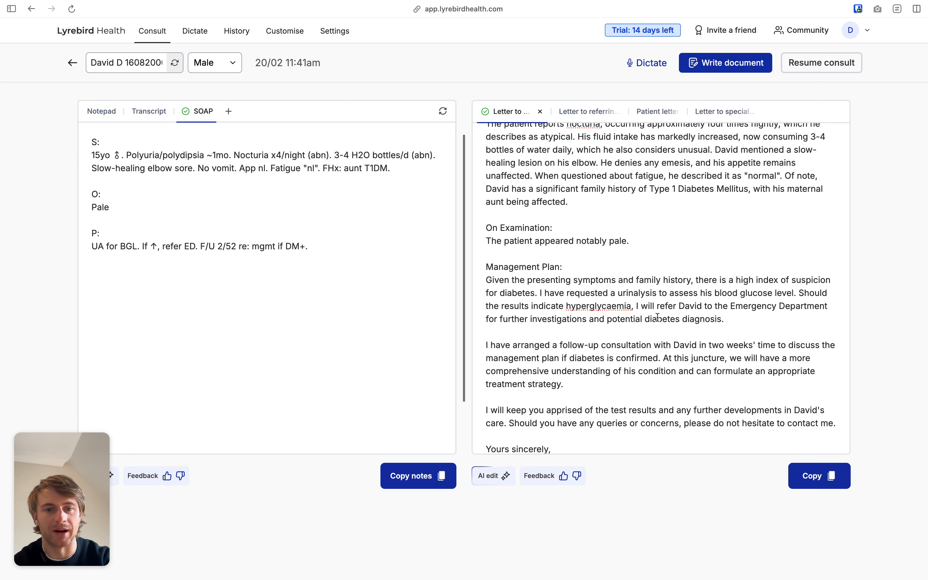
# Make the letter's closing paragraph generic by changing the patient's name before "care" so that the sentence ends in "their care.".
pyautogui.scroll(-3, 657, 317)
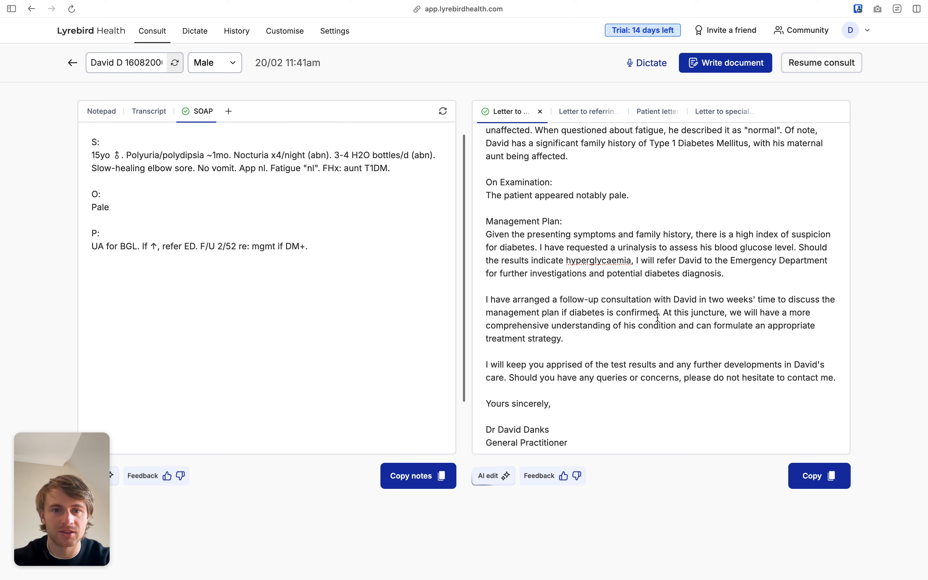
pyautogui.click(590, 339)
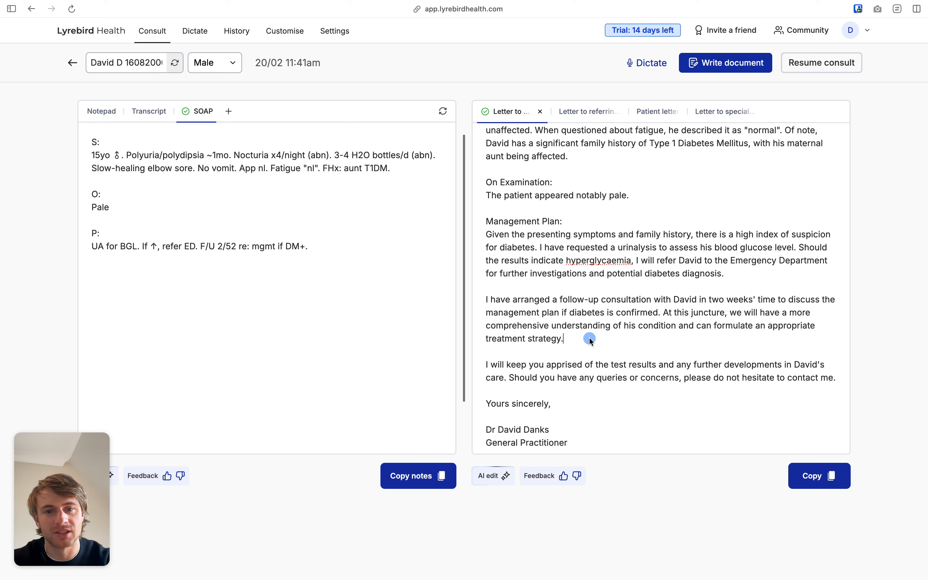
pyautogui.moveTo(485, 365); pyautogui.dragTo(791, 383)
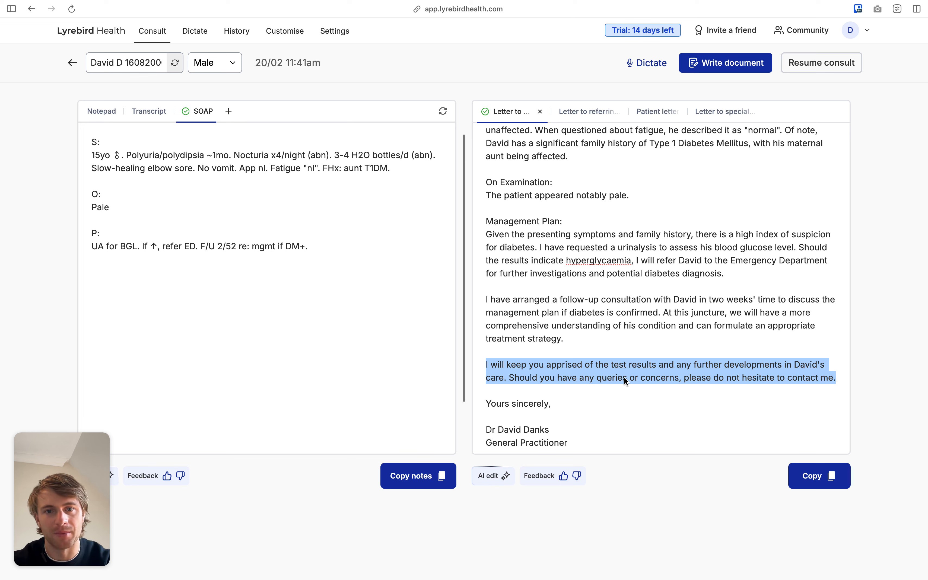
pyautogui.click(589, 372)
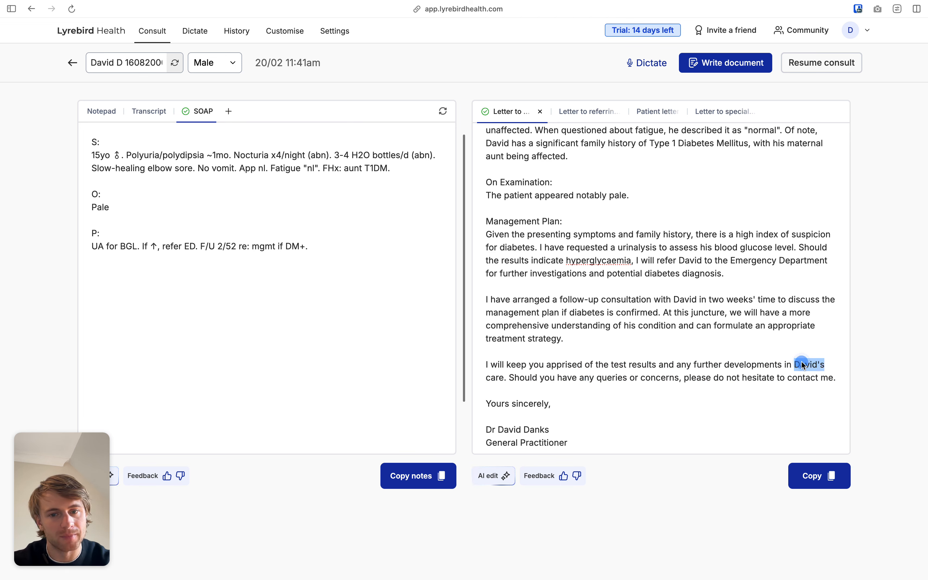
pyautogui.write('their care.')
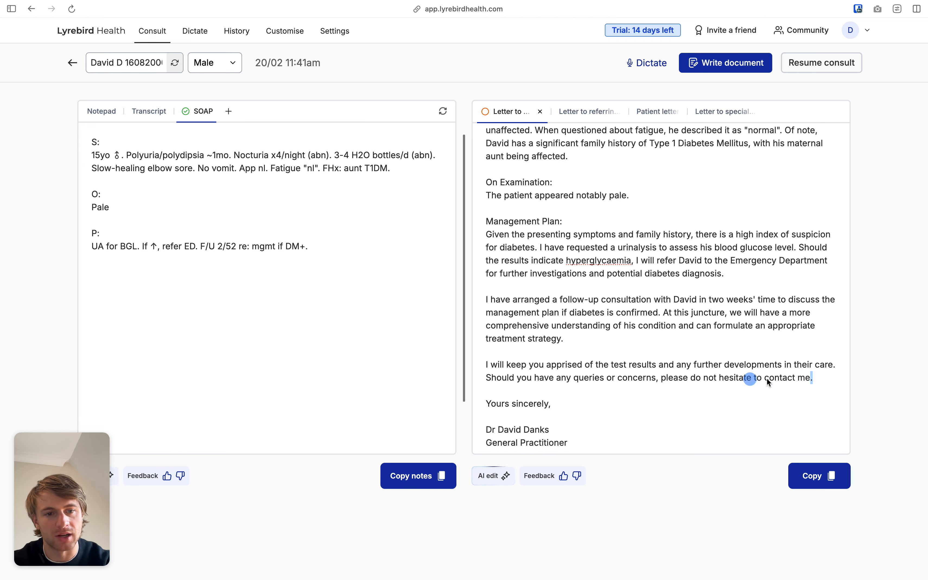
# Create a macro titled "Conclusion" from the letter's closing paragraph, from "I will keep you apprised" to "contact me.".
pyautogui.moveTo(768, 381); pyautogui.dragTo(484, 368)
pyautogui.rightClick(588, 377)
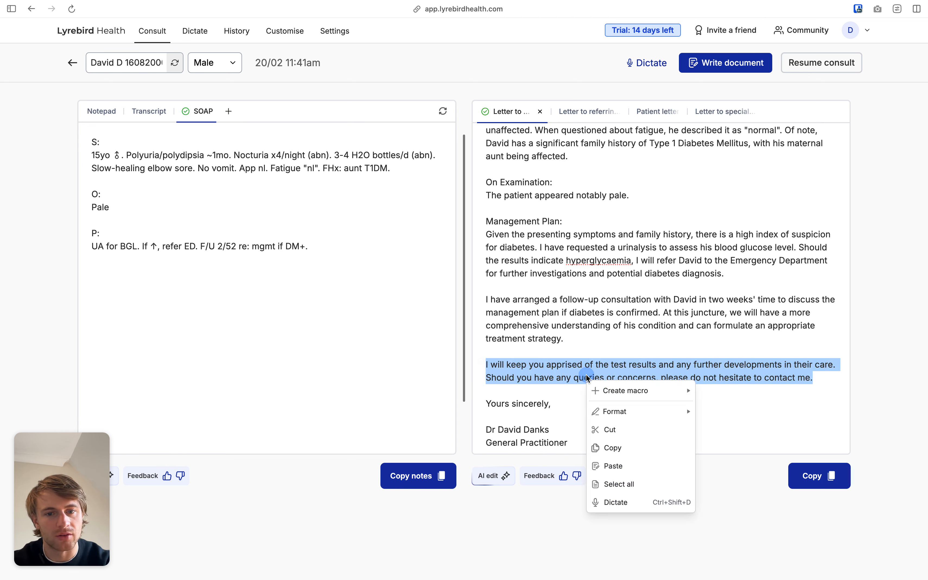
pyautogui.moveTo(618, 390)
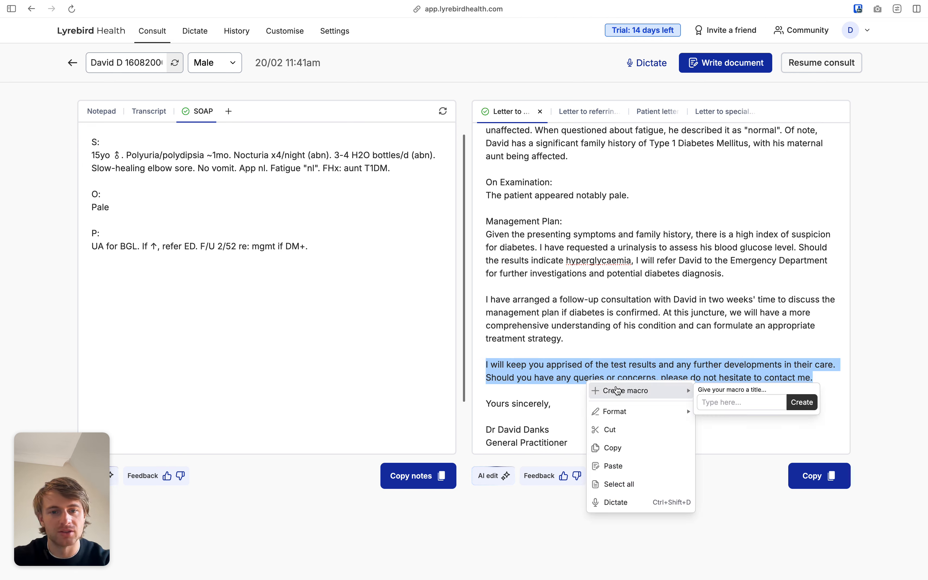
pyautogui.click(706, 401)
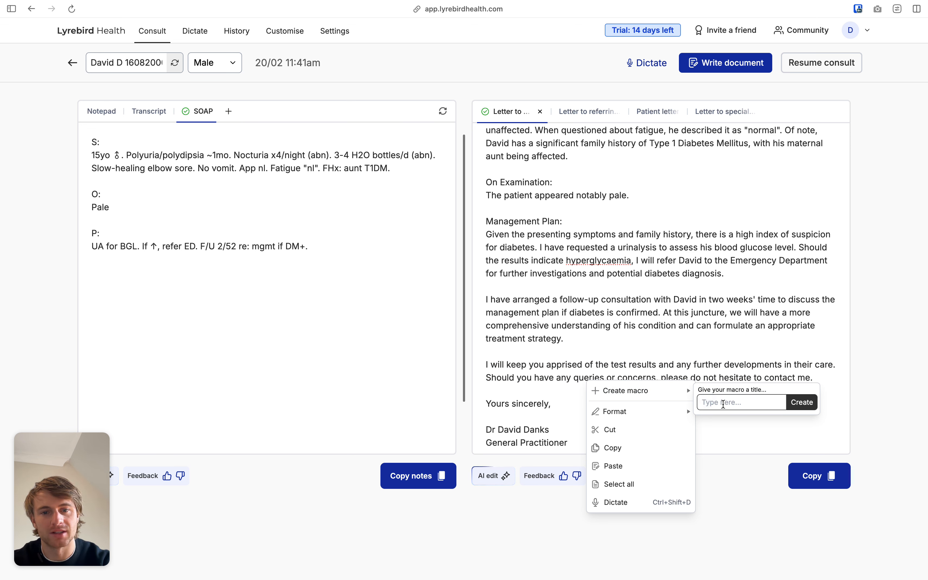
pyautogui.write('Ending of lette')
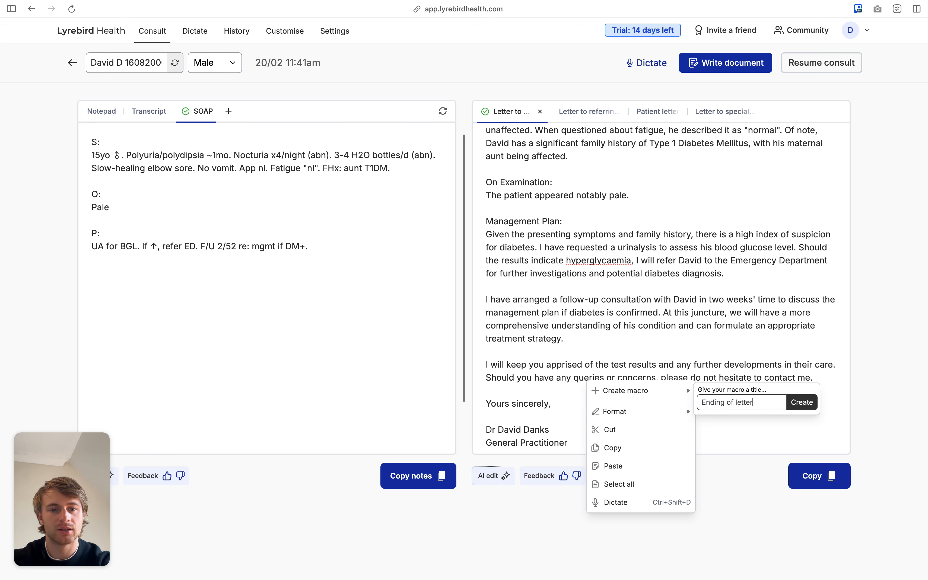
pyautogui.write('r')
pyautogui.press('super+BackSpace')
pyautogui.write('Con')
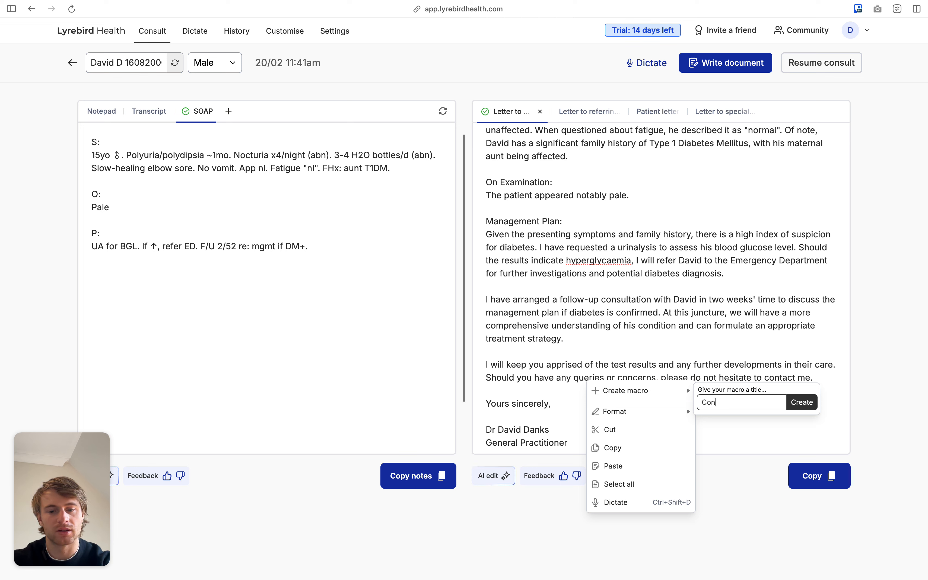
pyautogui.write('ck')
pyautogui.press('BackSpace')
pyautogui.write('lusion')
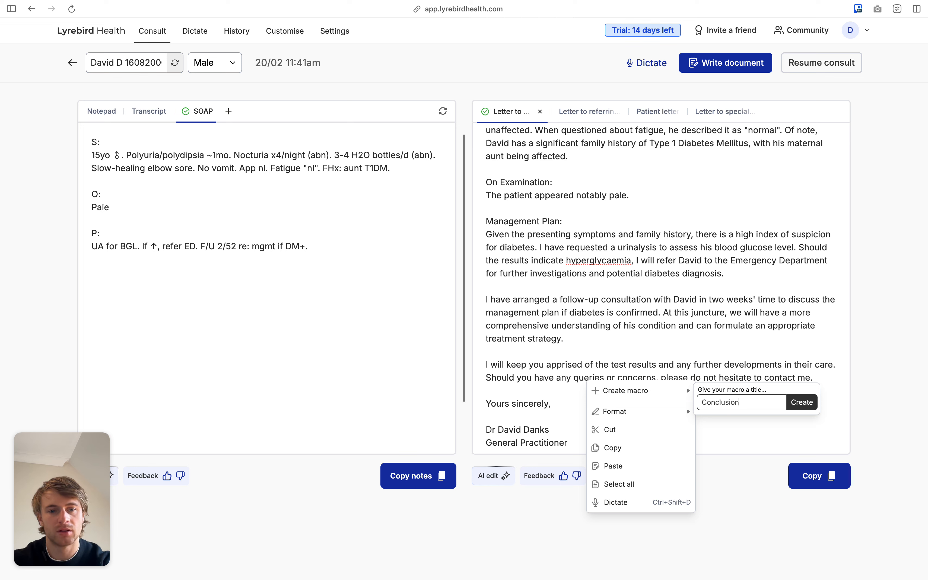
pyautogui.click(797, 408)
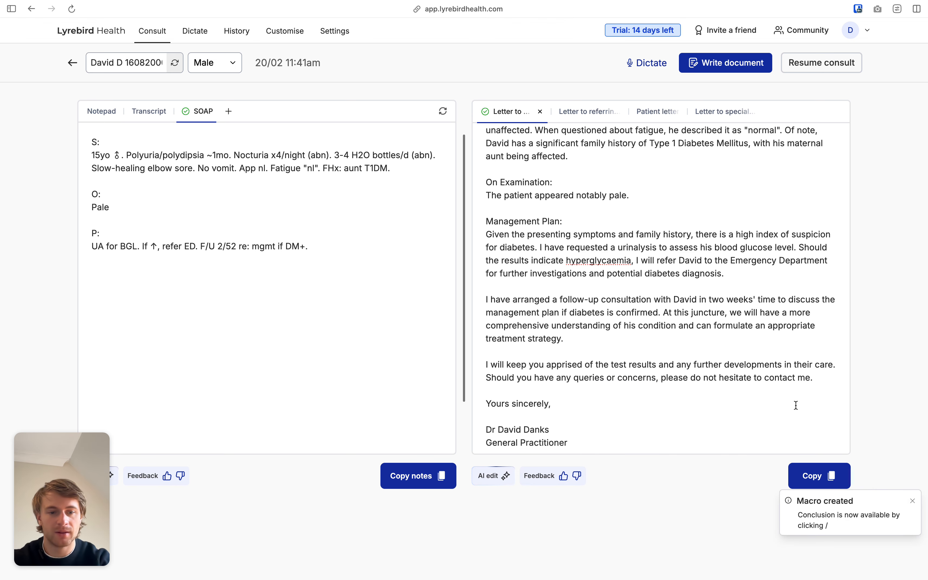
# Insert the Conclusion macro as a new paragraph above "Yours sincerely" in the patient letter.
pyautogui.moveTo(813, 378); pyautogui.dragTo(556, 325)
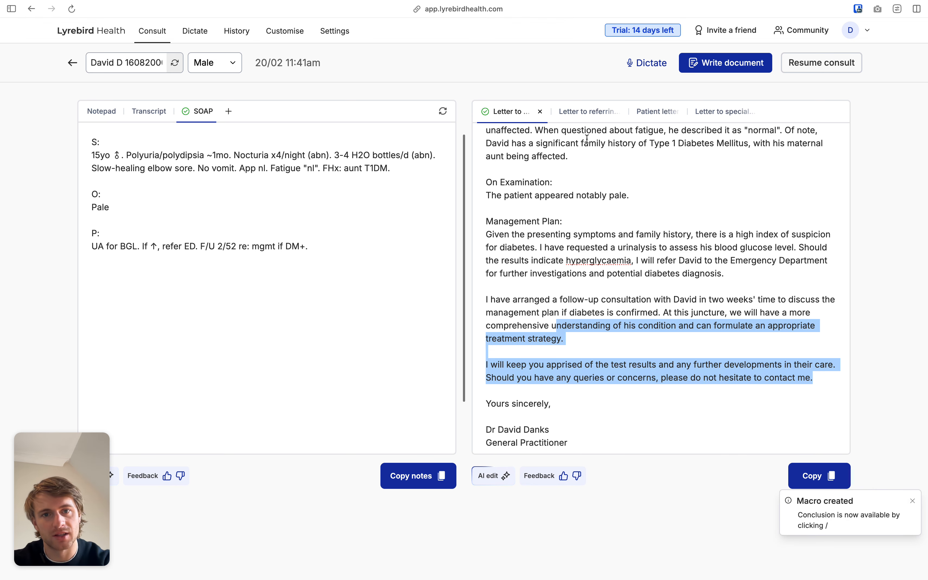
pyautogui.click(589, 111)
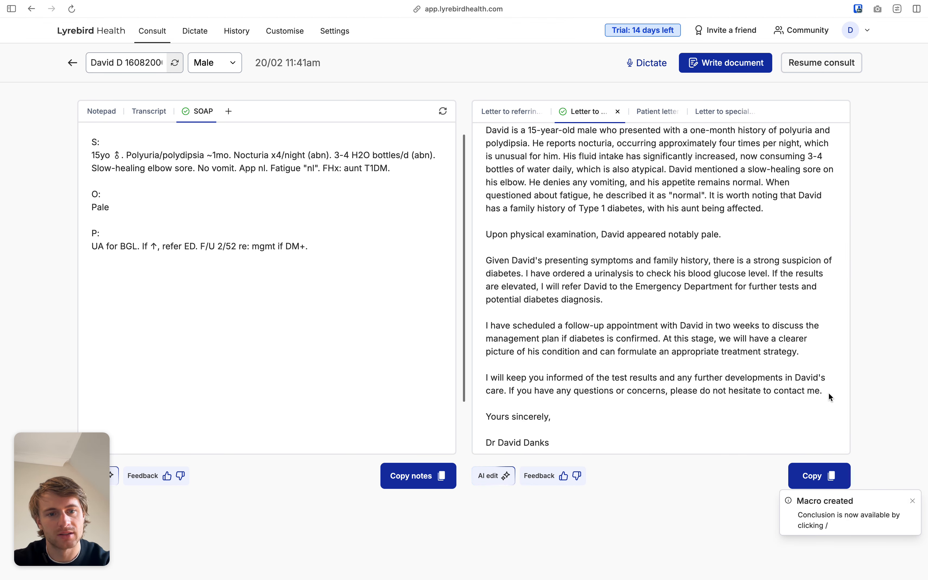
pyautogui.click(648, 111)
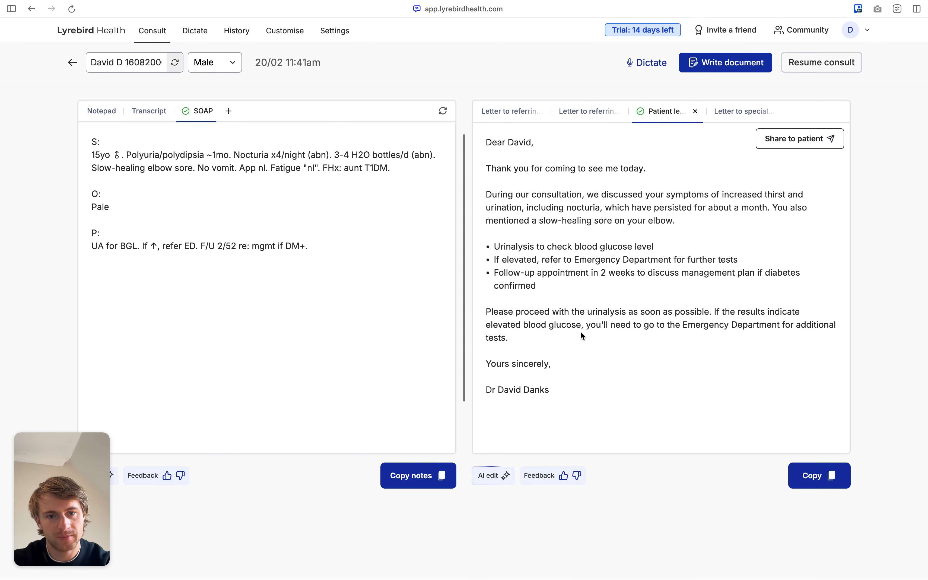
pyautogui.click(538, 340)
pyautogui.press('Return')
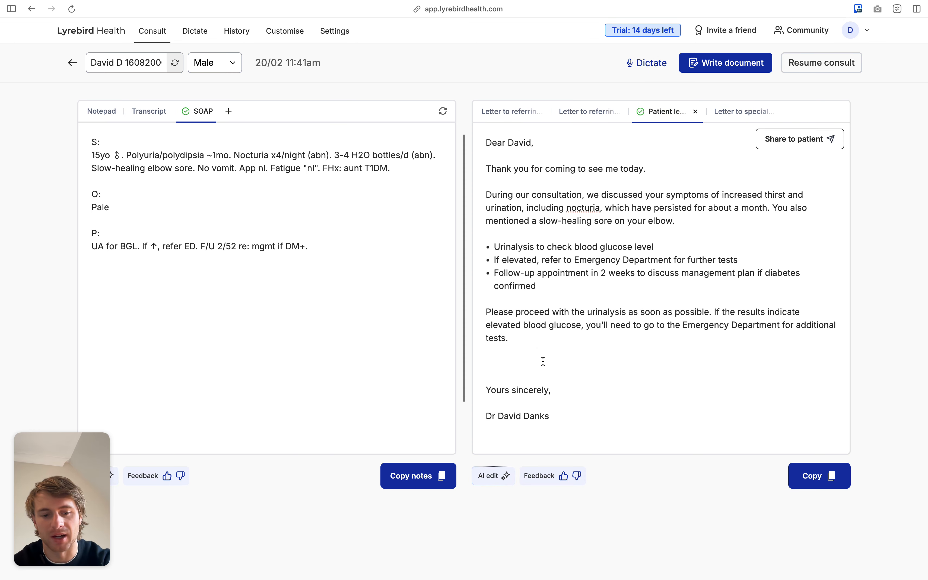
pyautogui.write('/')
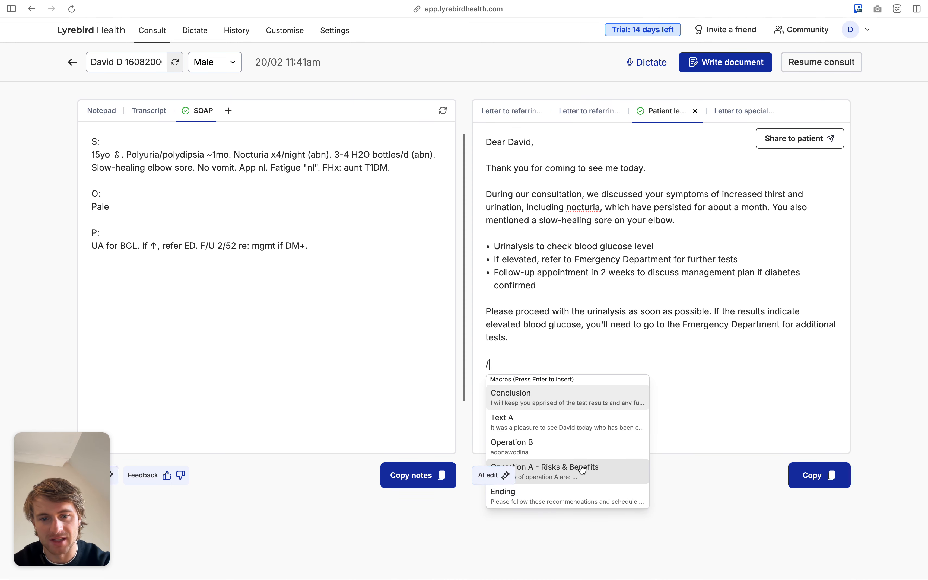
pyautogui.write('conc')
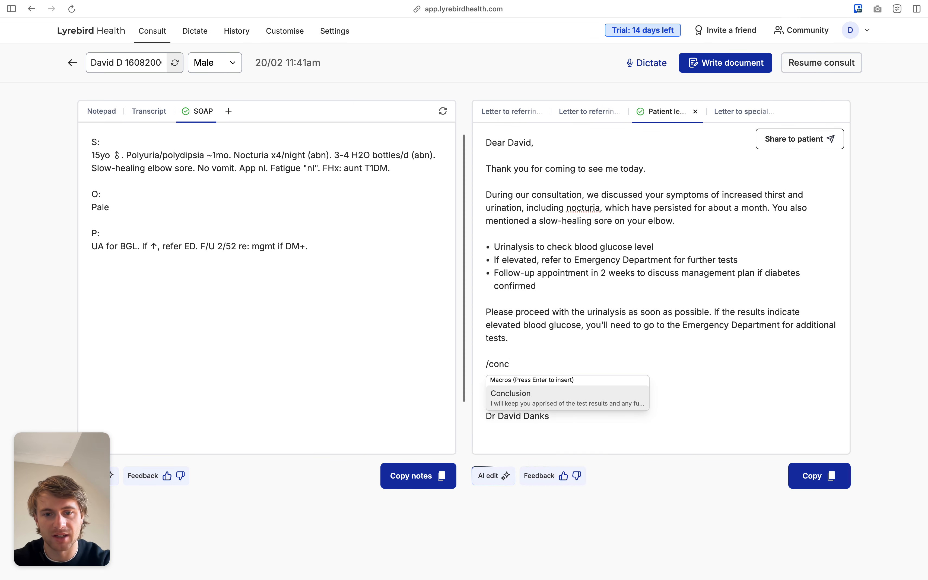
pyautogui.press('Return')
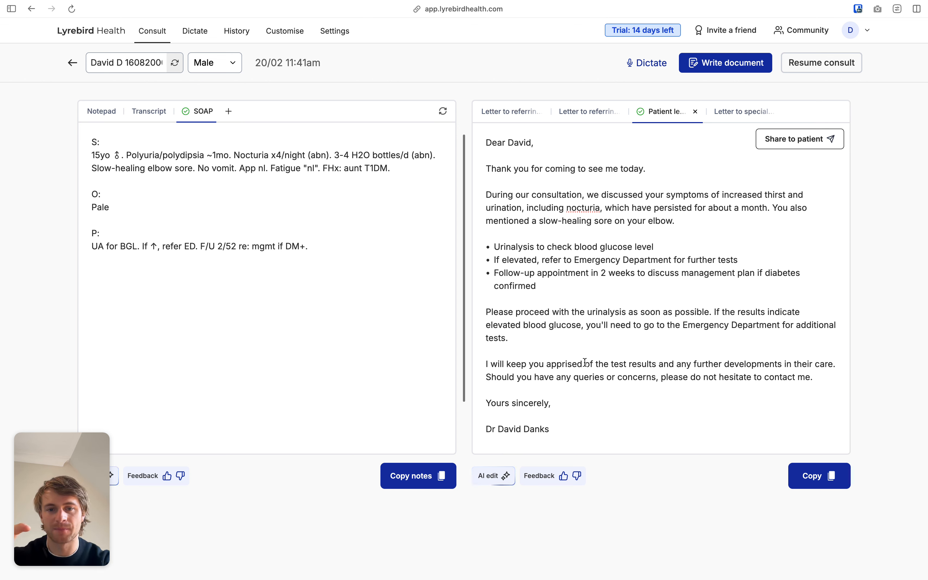
pyautogui.click(819, 385)
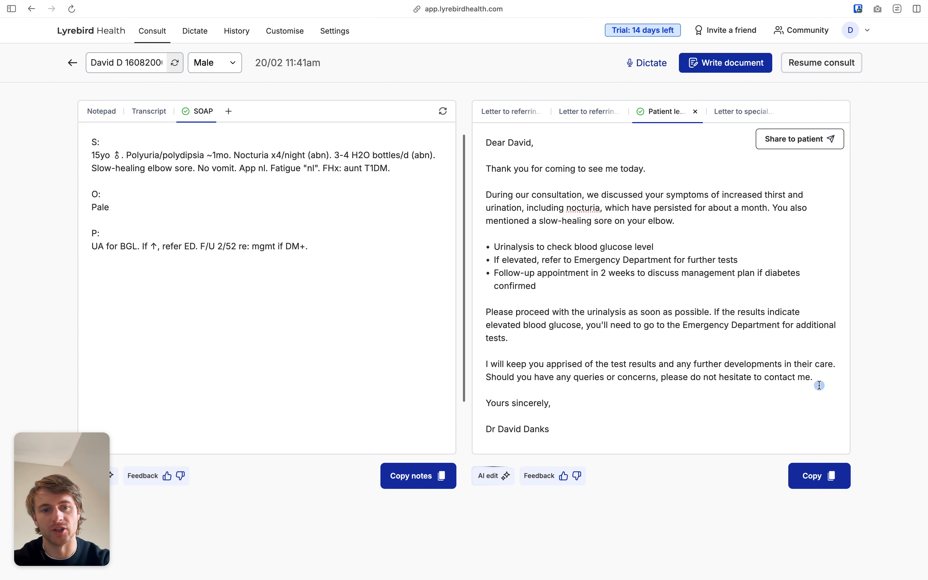
pyautogui.press('Return')
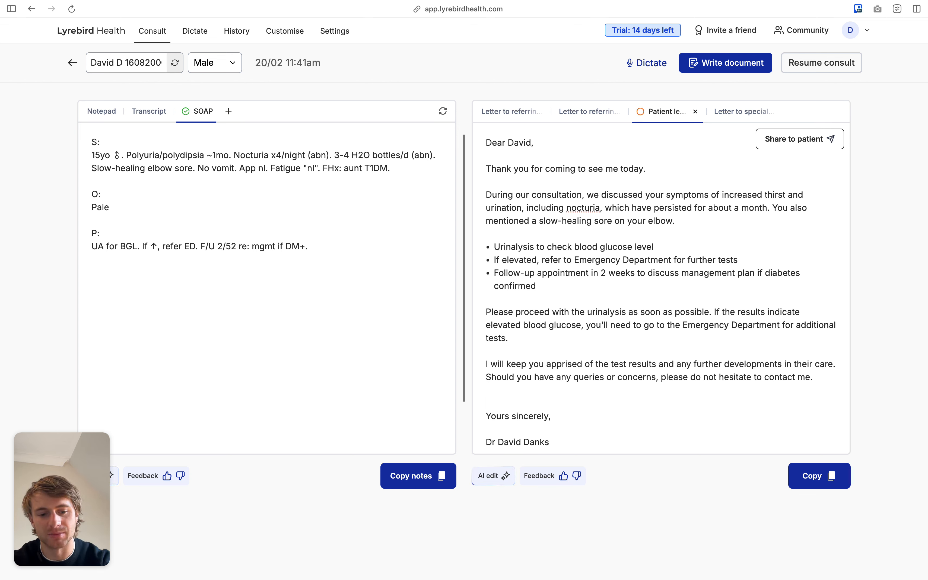
pyautogui.write('/')
pyautogui.press('Escape')
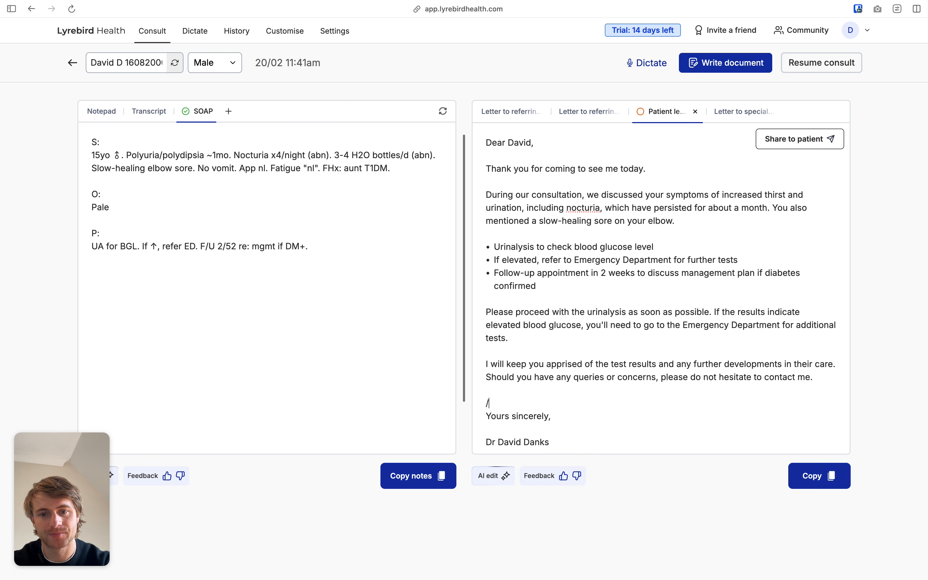
pyautogui.press('BackSpace')
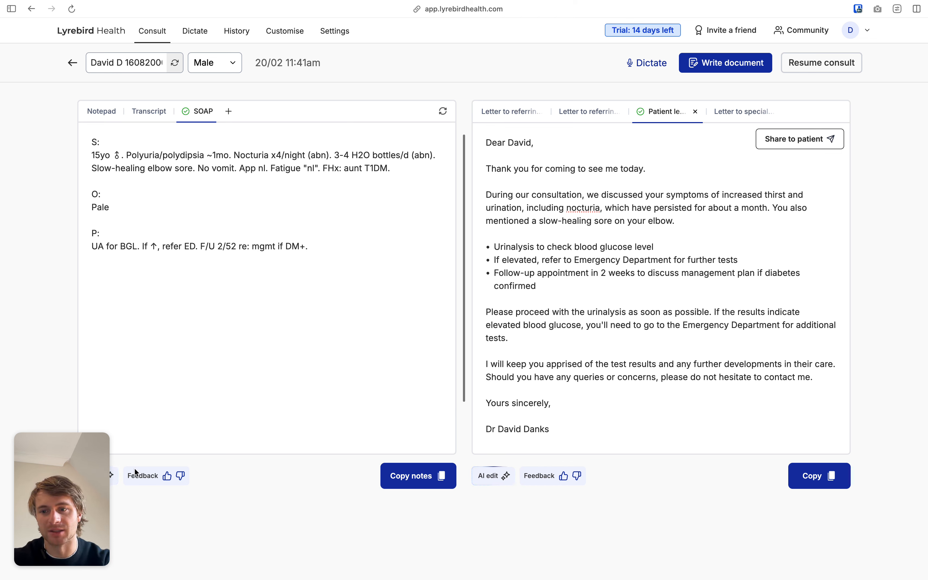
# Open an AI edit prompt for the SOAP note.
pyautogui.click(120, 477)
pyautogui.click(163, 442)
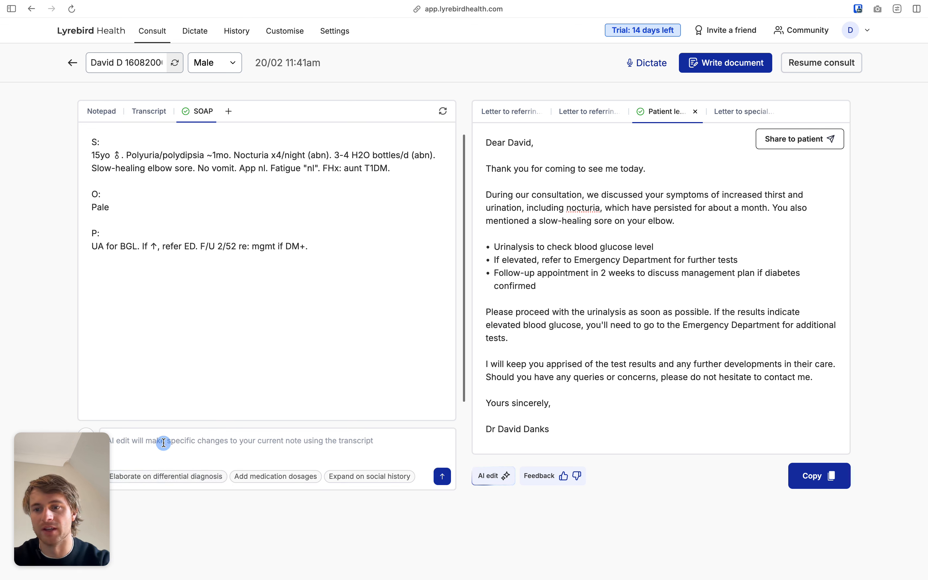
pyautogui.write('Exte')
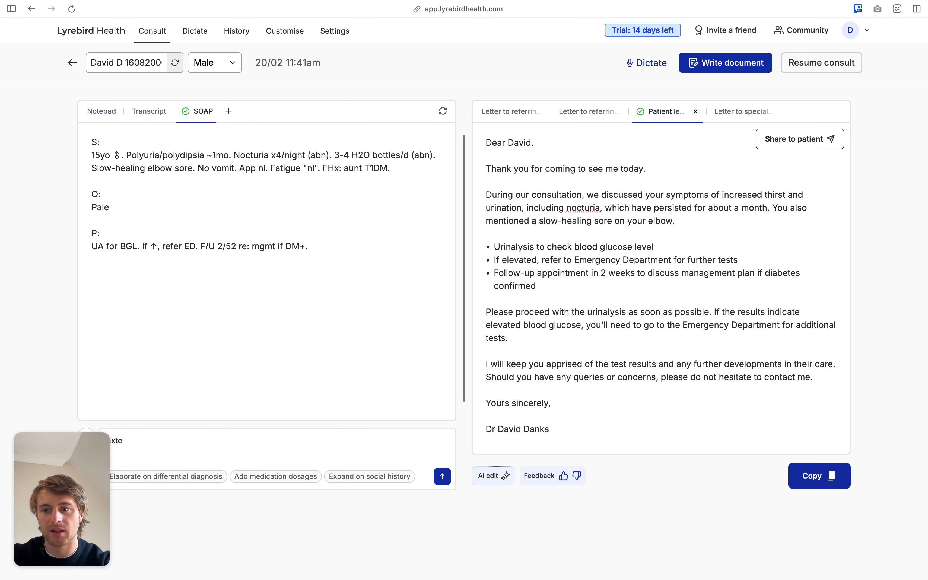
pyautogui.press('BackSpace')
pyautogui.press('BackSpace')
pyautogui.press('BackSpace')
pyautogui.press('BackSpace')
pyautogui.press('BackSpace')
pyautogui.press('BackSpace')
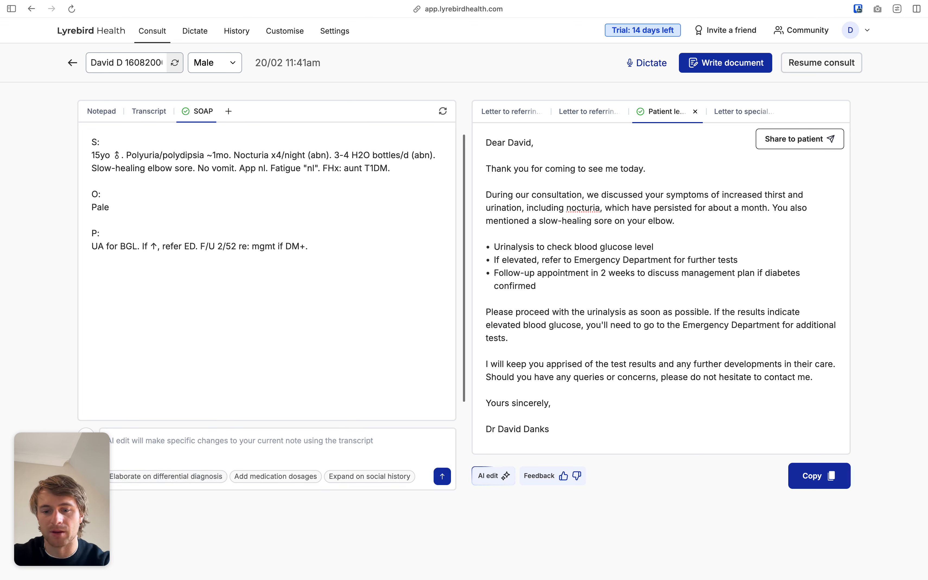
# Request an AI edit of the SOAP note with the instruction "do not use abbreviations for this note and make it a normal length".
pyautogui.write('do not use abbre')
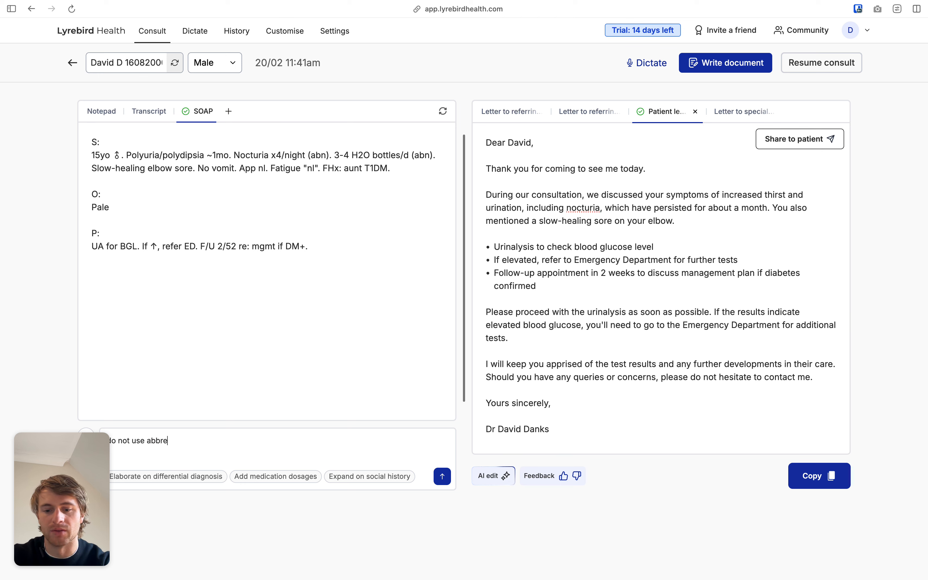
pyautogui.write('viations for this n')
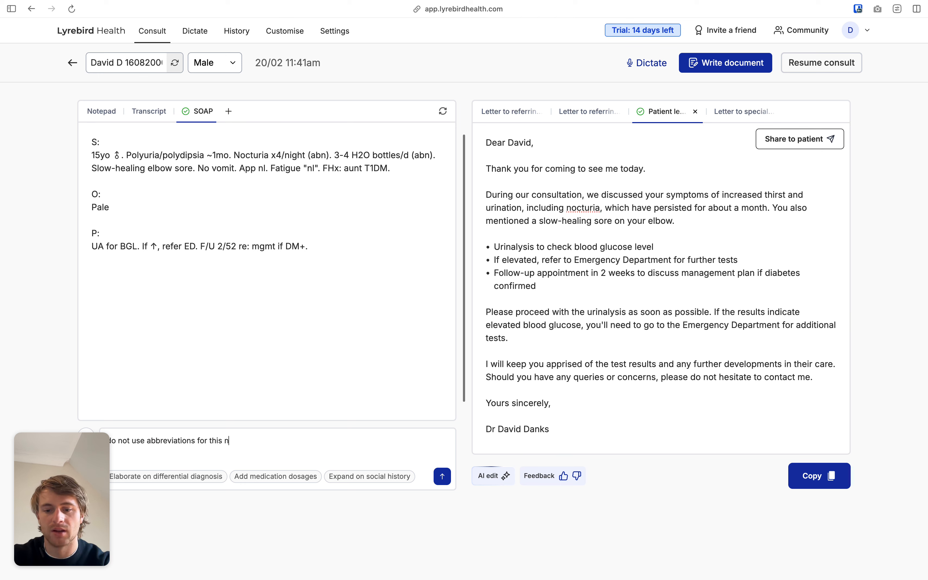
pyautogui.write('ot and')
pyautogui.press('BackSpace')
pyautogui.press('BackSpace')
pyautogui.write('e and make')
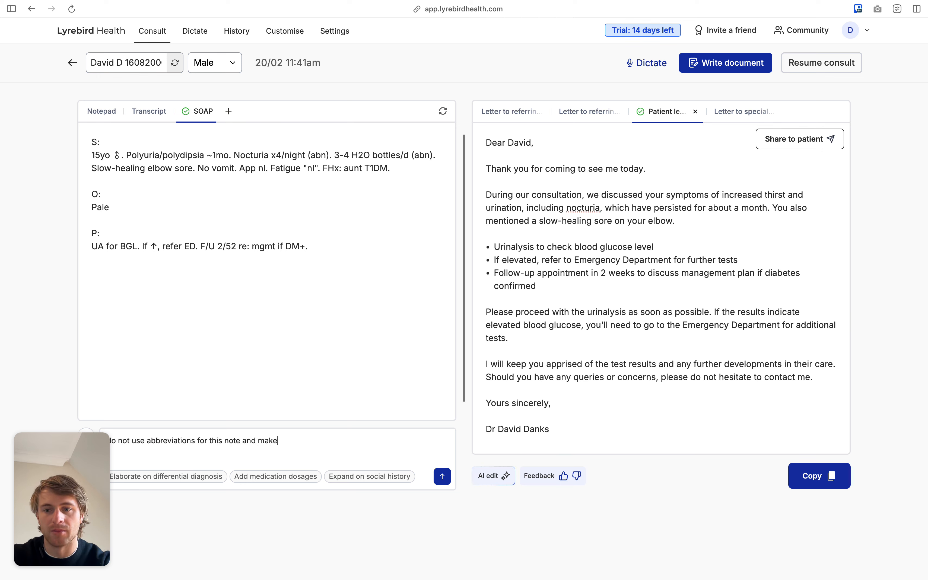
pyautogui.write(' it a norm')
pyautogui.press('BackSpace')
pyautogui.press('BackSpace')
pyautogui.press('BackSpace')
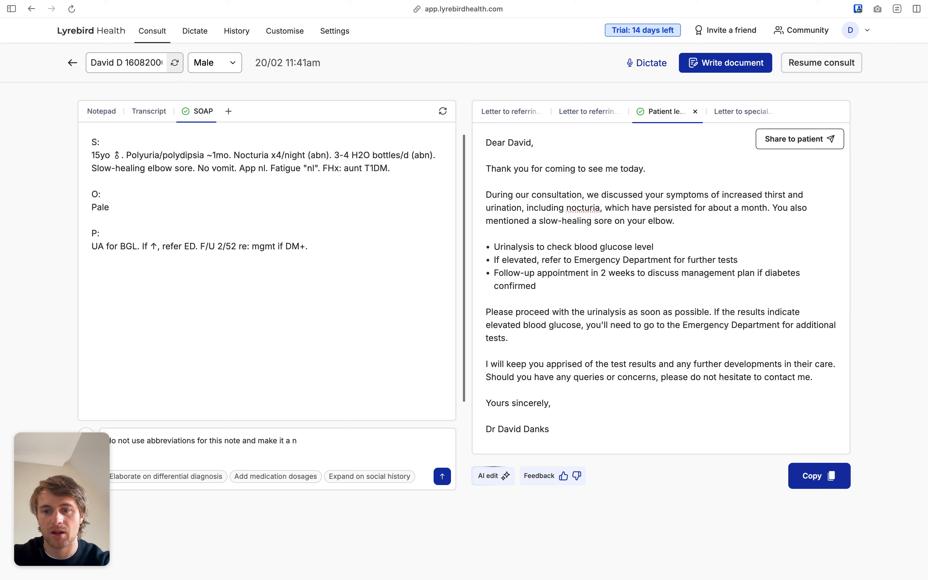
pyautogui.write('ormal length')
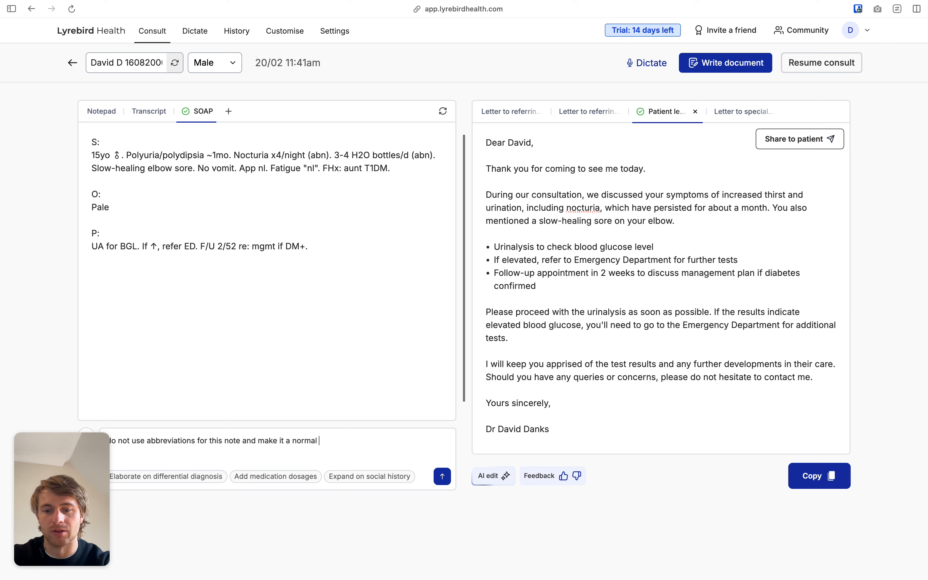
pyautogui.press('Return')
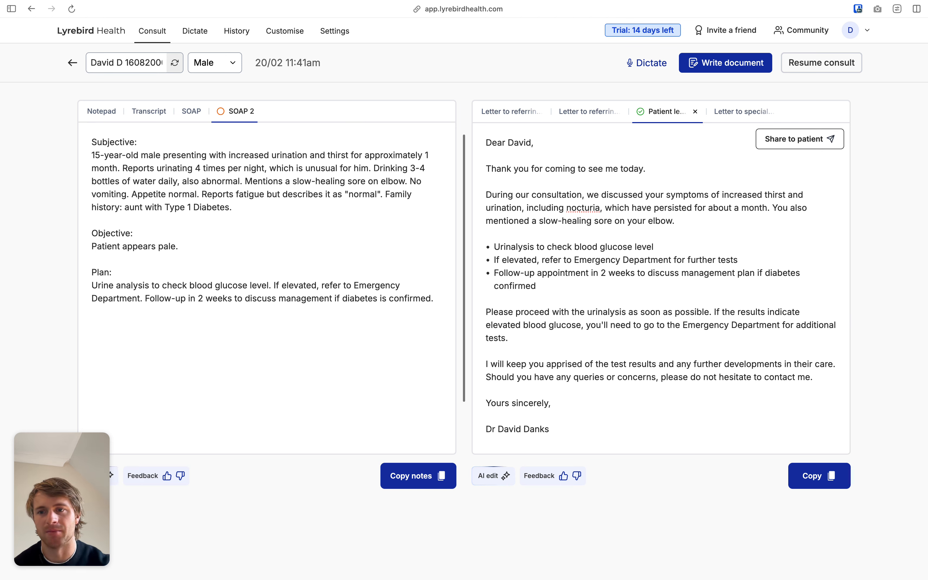
# Request an AI edit of the SOAP 2 note with the instruction "Use dot points".
pyautogui.click(117, 477)
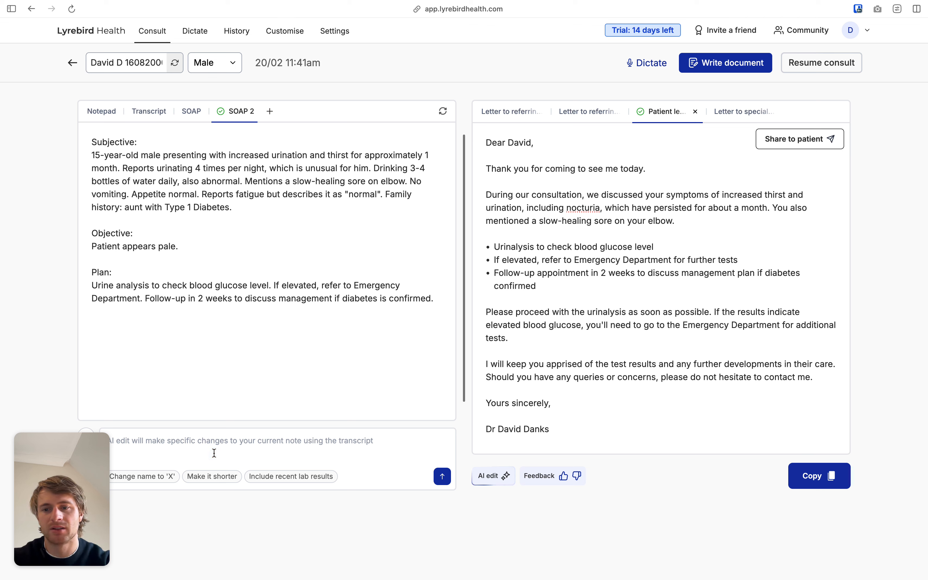
pyautogui.write('Use dot points')
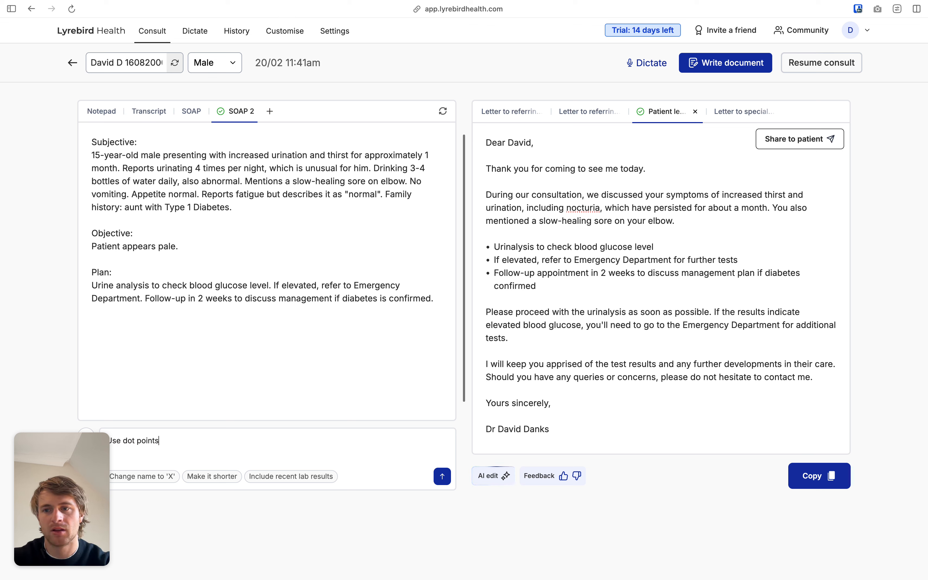
pyautogui.press('Return')
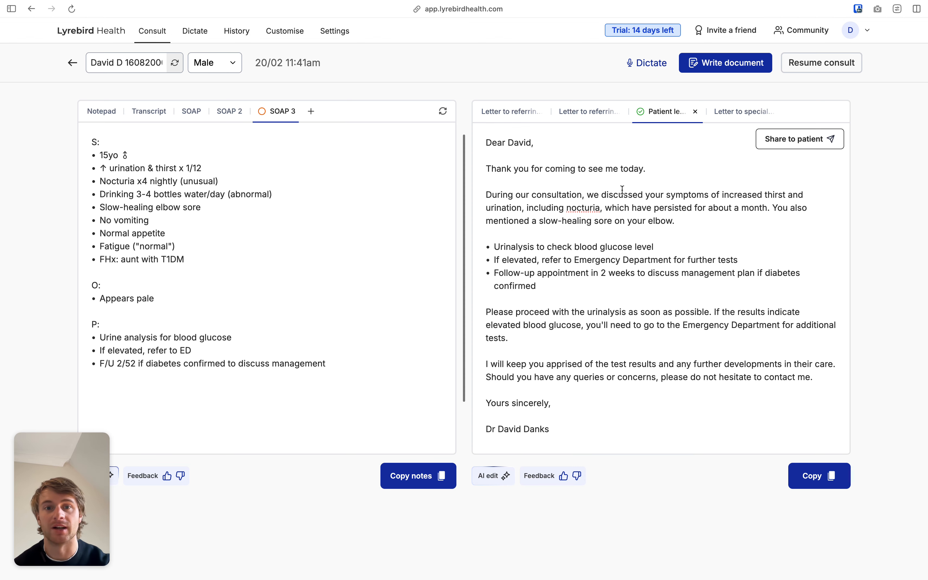
# Generate a custom document from the description "Write a letter to the patients school, use formal language throughout".
pyautogui.click(730, 63)
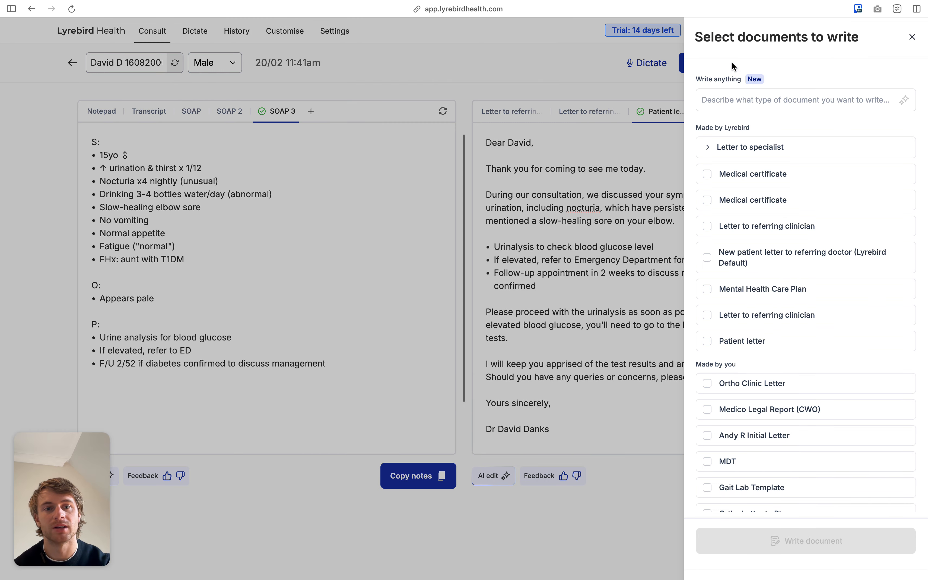
pyautogui.scroll(-3, 756, 227)
pyautogui.scroll(3, 756, 227)
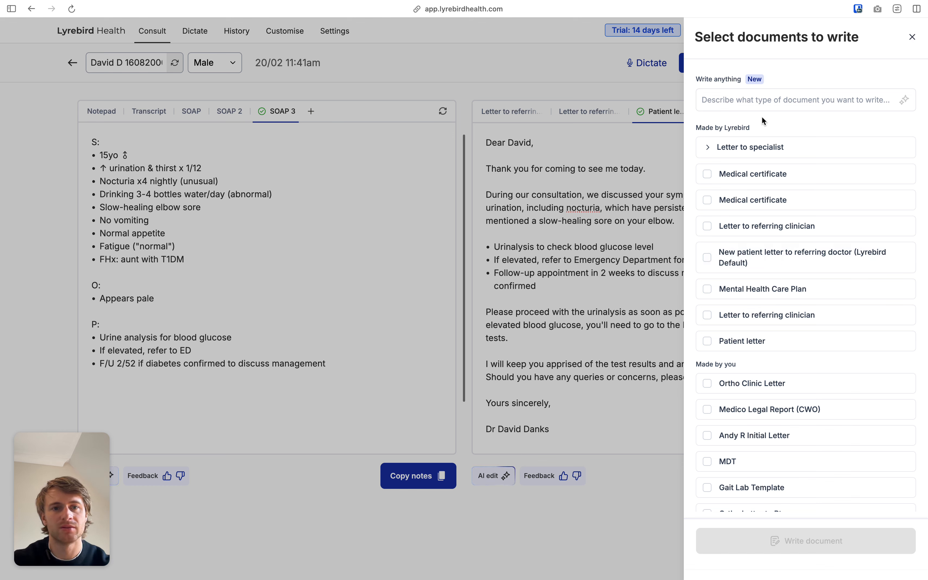
pyautogui.click(747, 106)
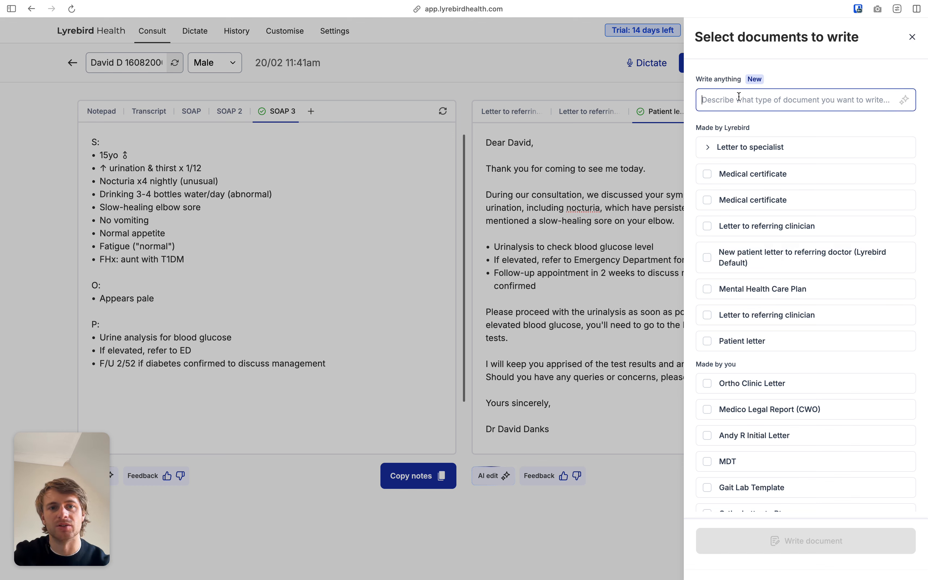
pyautogui.write('W')
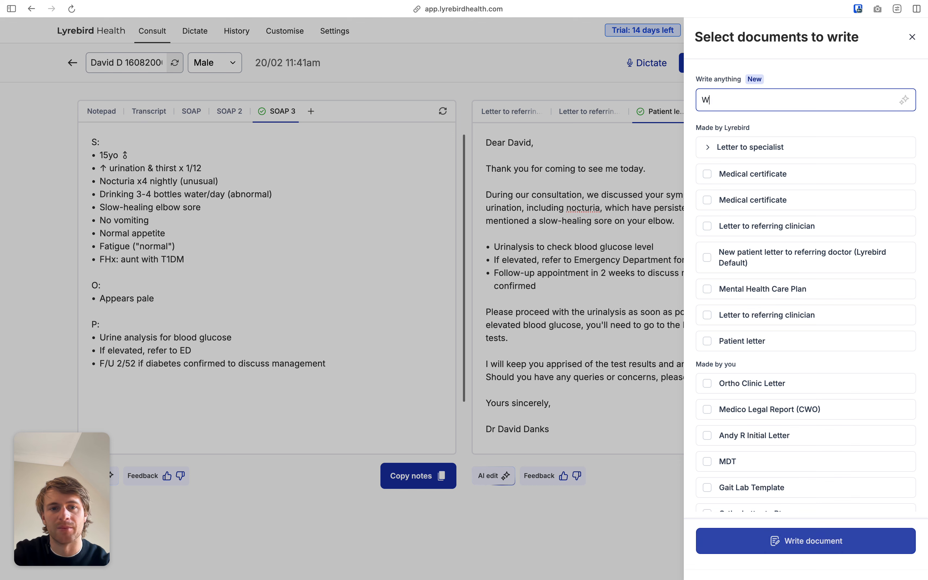
pyautogui.write('rite a letter to the patiens')
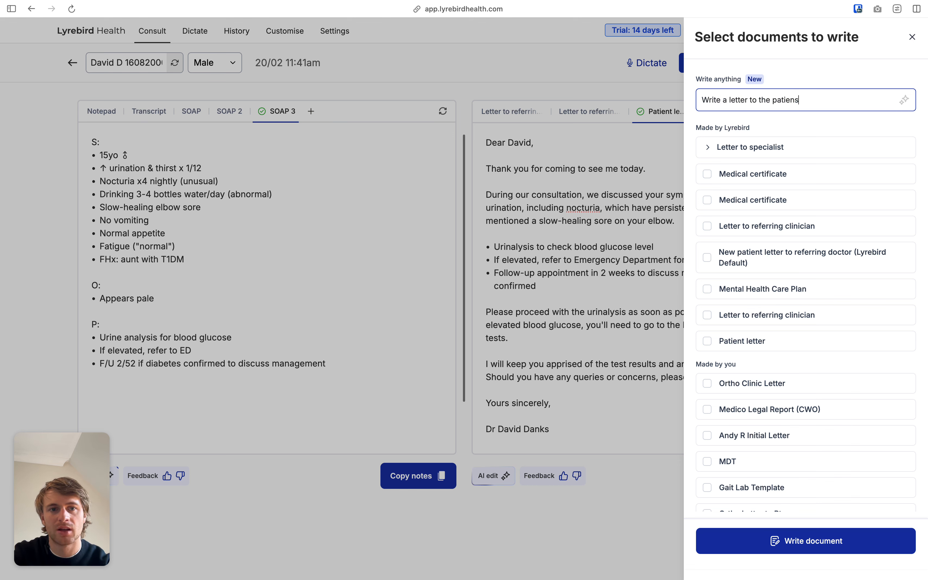
pyautogui.press('BackSpace')
pyautogui.write('ts school, ')
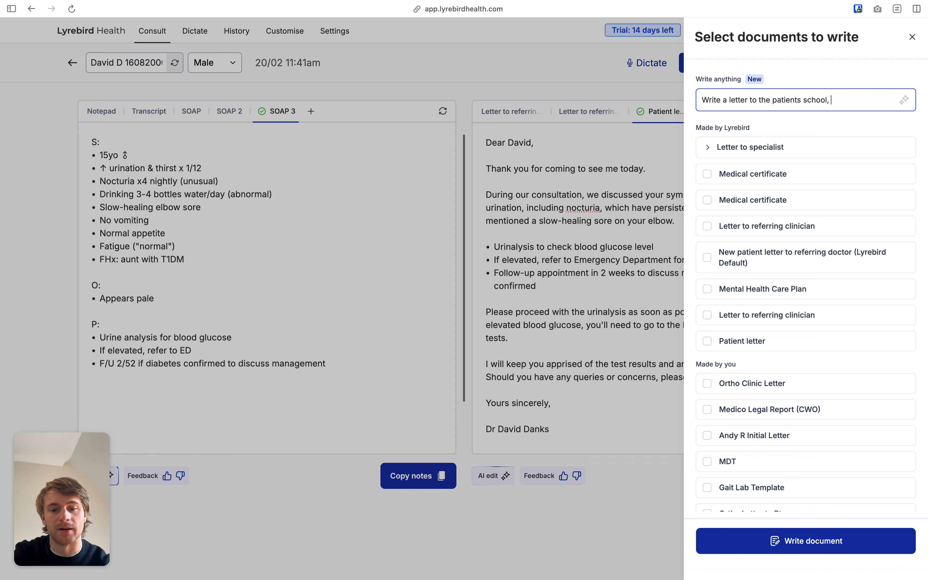
pyautogui.write('use formal language')
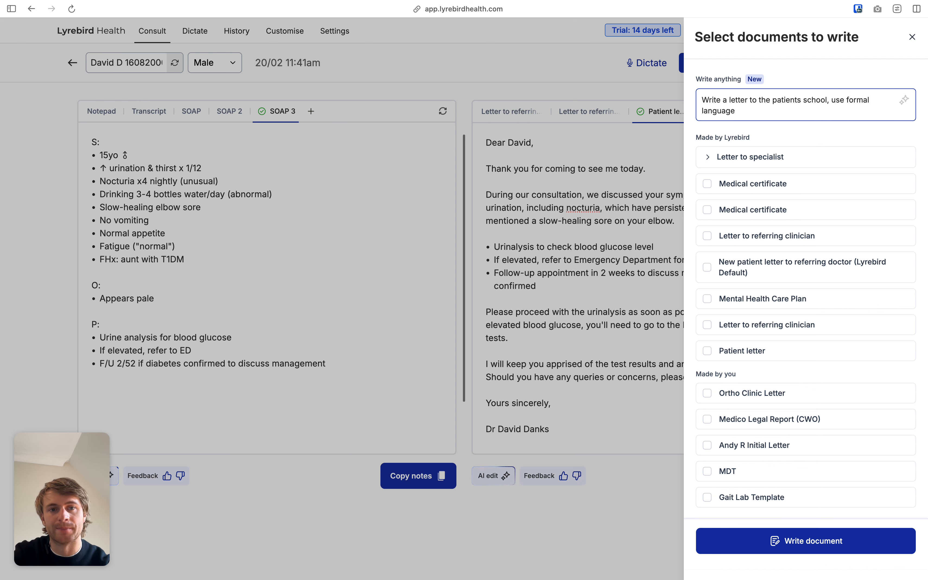
pyautogui.write(' throughout')
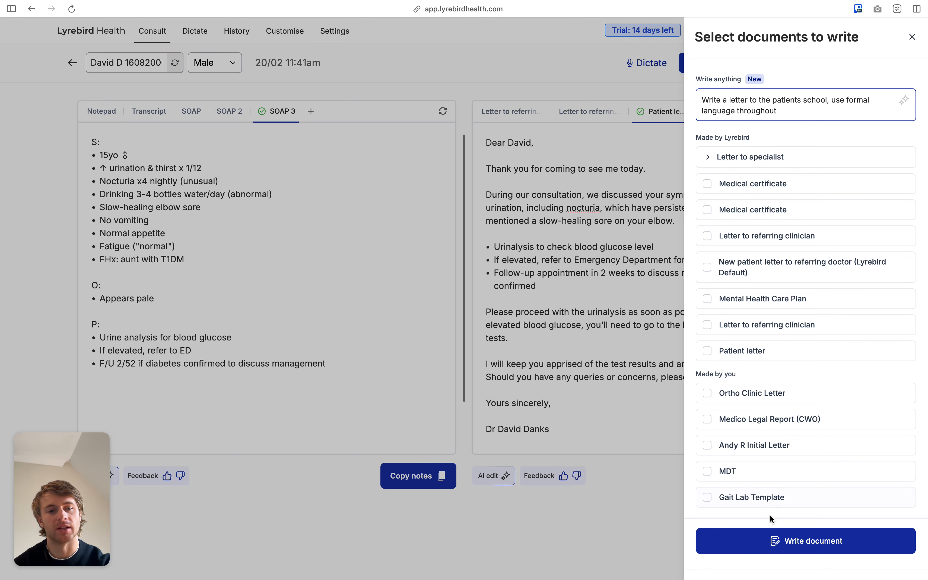
pyautogui.click(758, 537)
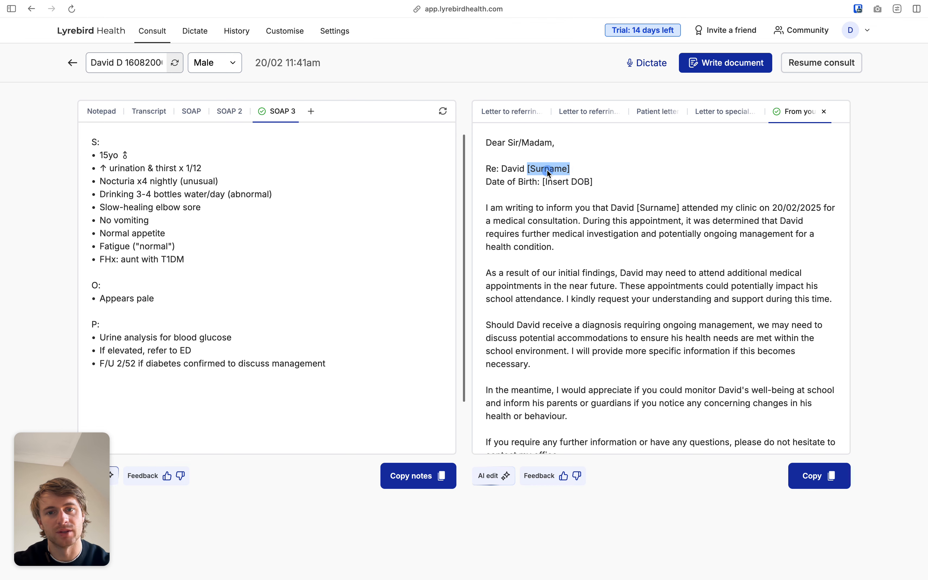
# Replace every "[Surname]" placeholder in the school letter with the patient's surname, for this letter only.
pyautogui.rightClick(546, 169)
pyautogui.moveTo(602, 210)
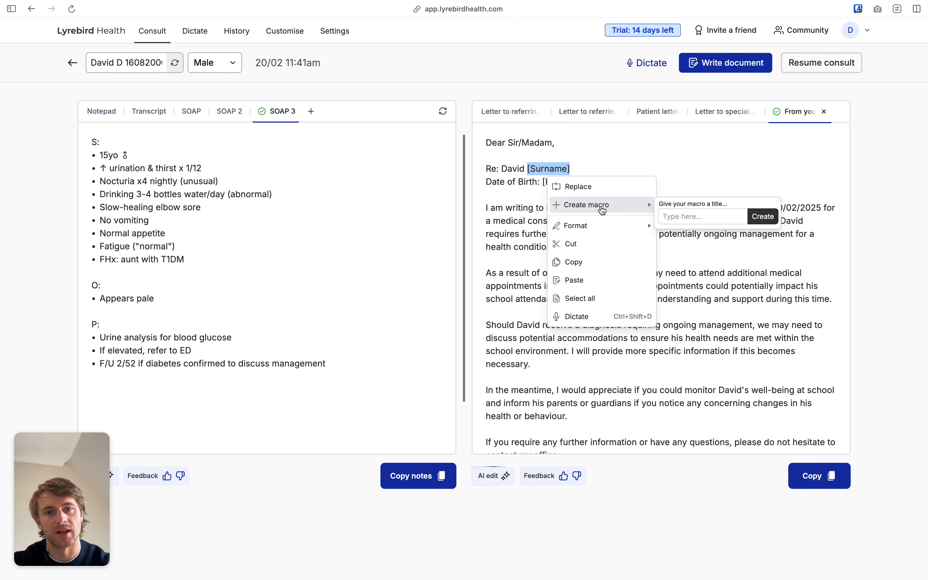
pyautogui.click(599, 188)
pyautogui.write('Smith')
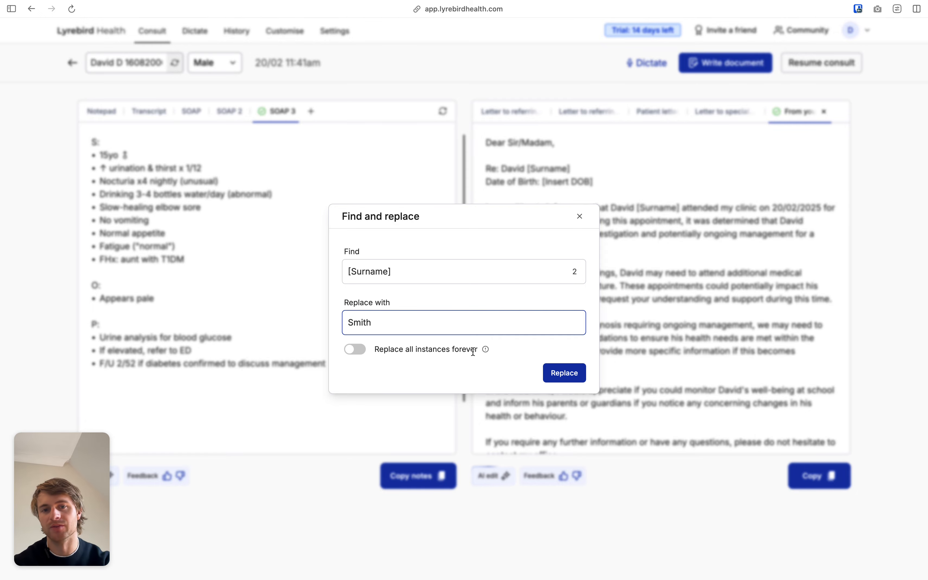
pyautogui.click(563, 369)
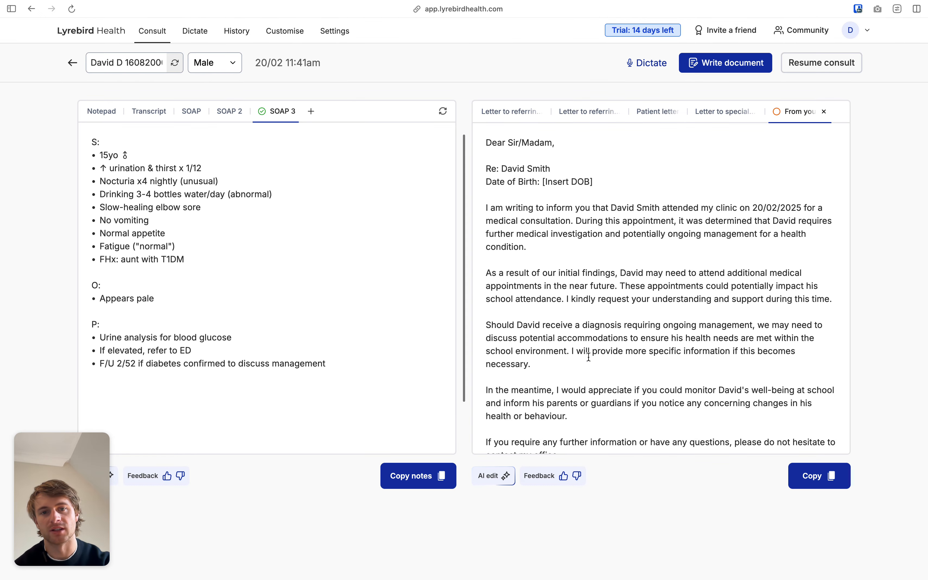
# Replace the "[Insert DOB]" placeholder in the school letter with the patient's date of birth.
pyautogui.moveTo(541, 182); pyautogui.dragTo(631, 188)
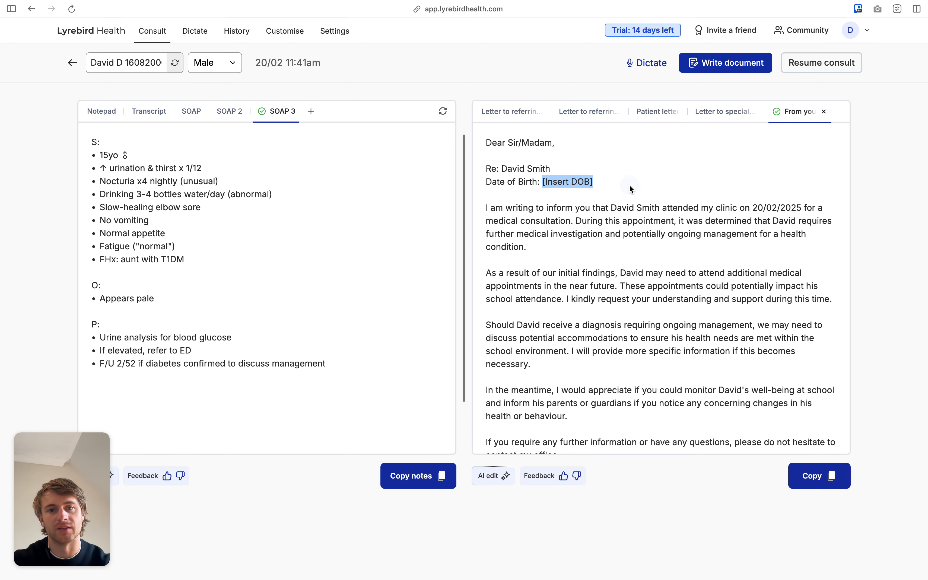
pyautogui.rightClick(567, 185)
pyautogui.click(597, 202)
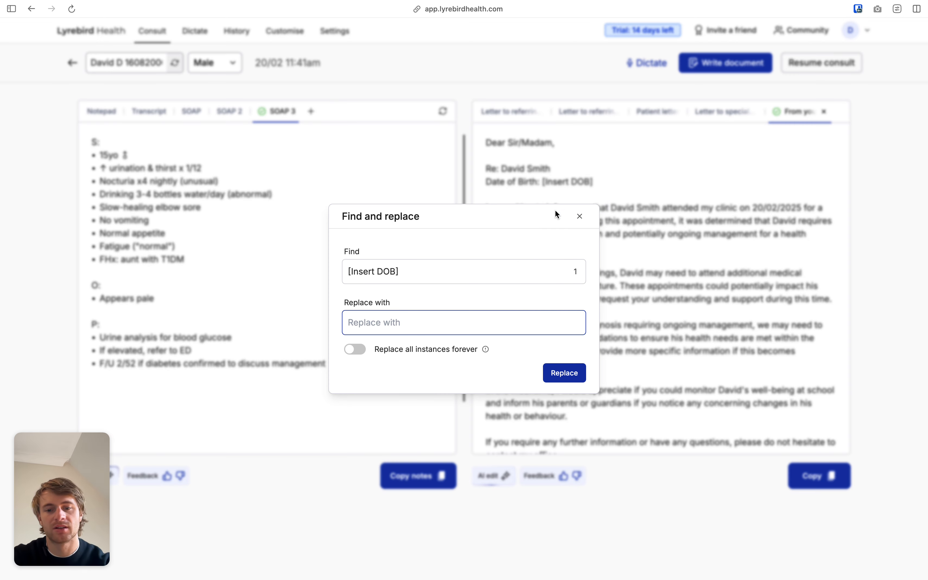
pyautogui.write('16/00/2')
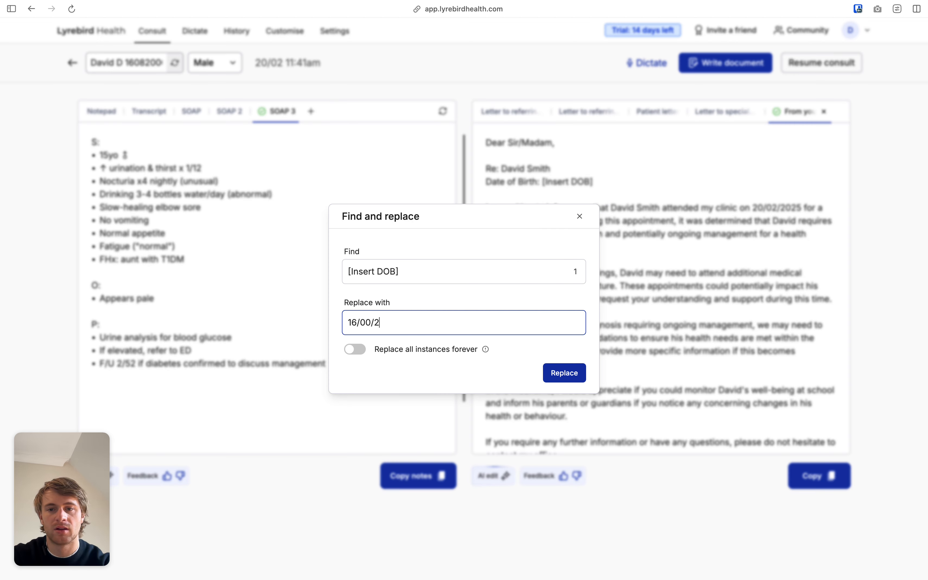
pyautogui.write('000')
pyautogui.press('Return')
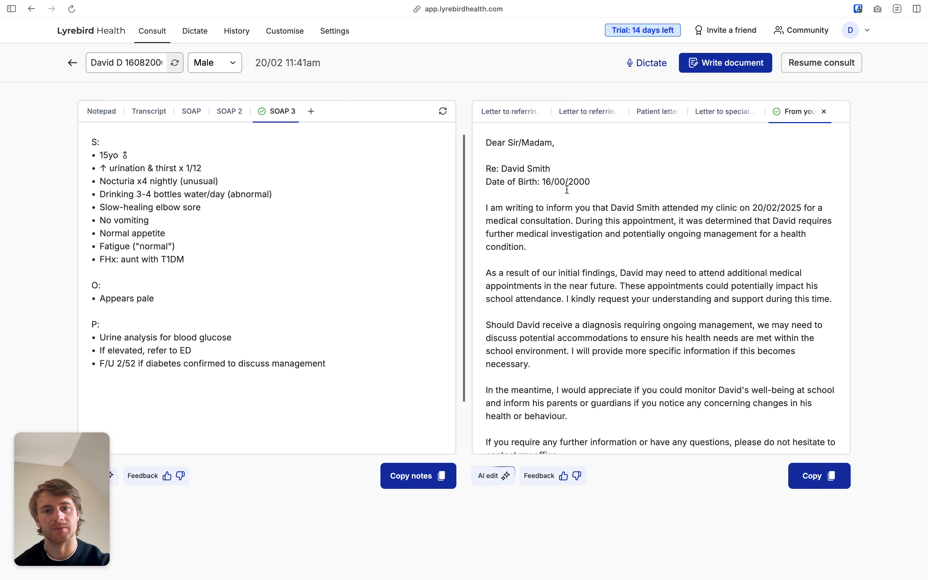
# Replace the "[Your Name]" placeholder in the school letter's sign-off with the doctor's first name.
pyautogui.scroll(-3, 605, 287)
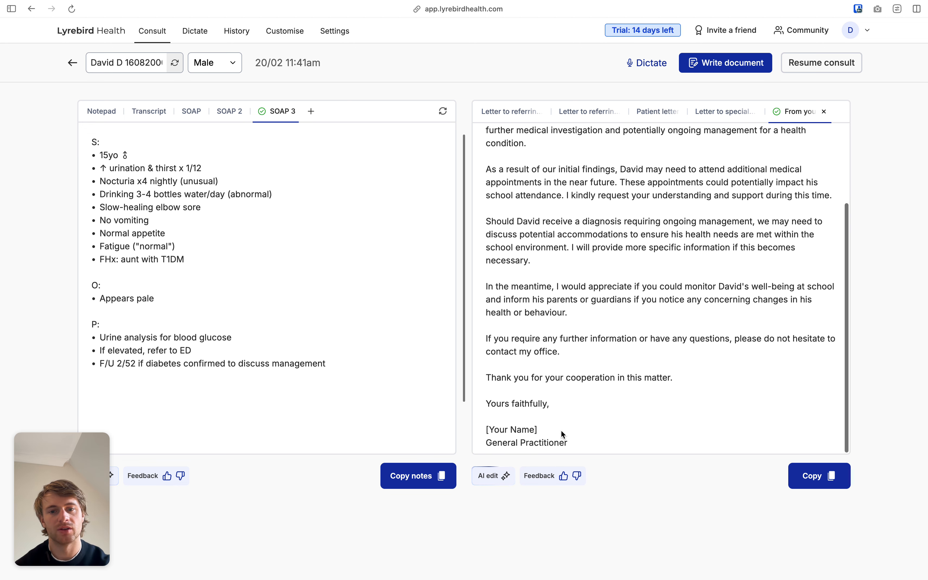
pyautogui.tripleClick(547, 429)
pyautogui.write('David')
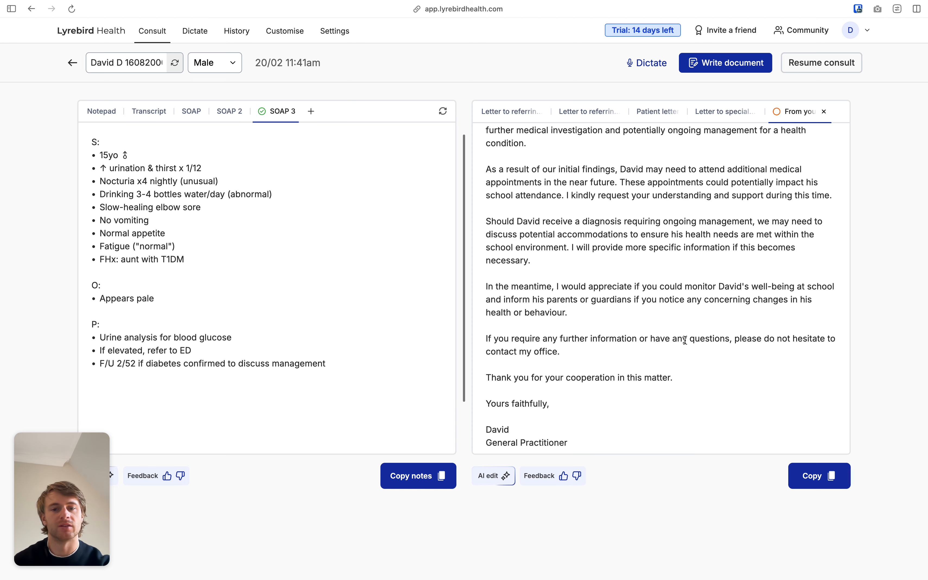
pyautogui.scroll(3, 685, 341)
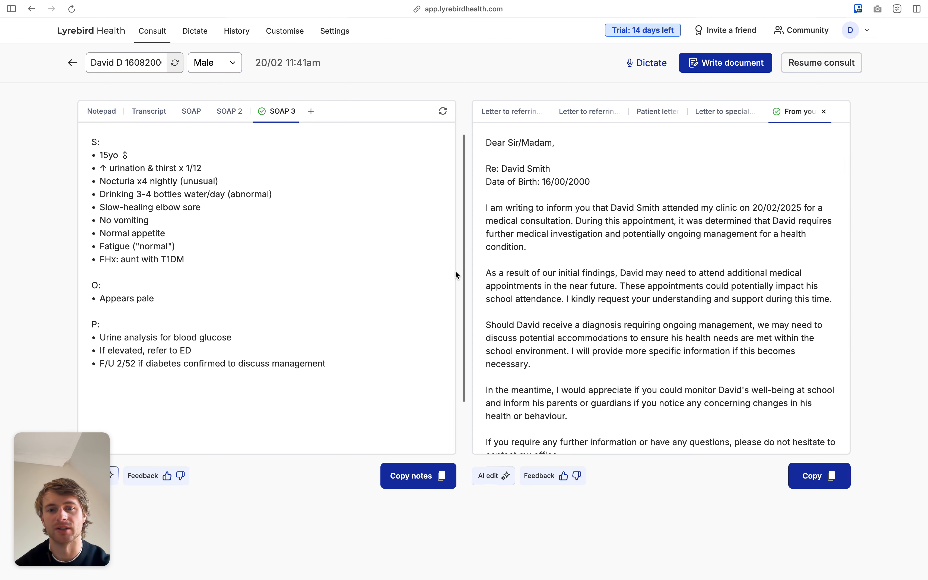
pyautogui.click(719, 63)
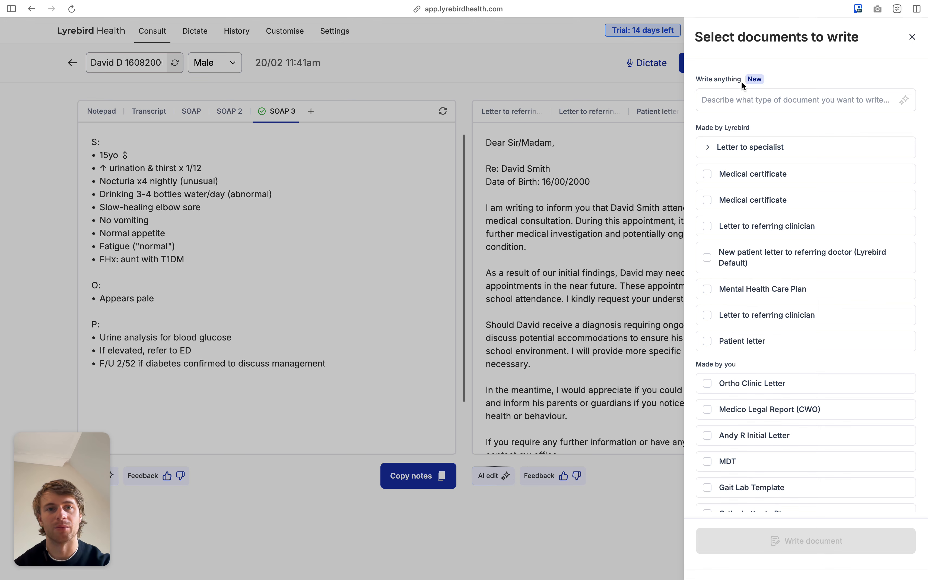
pyautogui.click(912, 37)
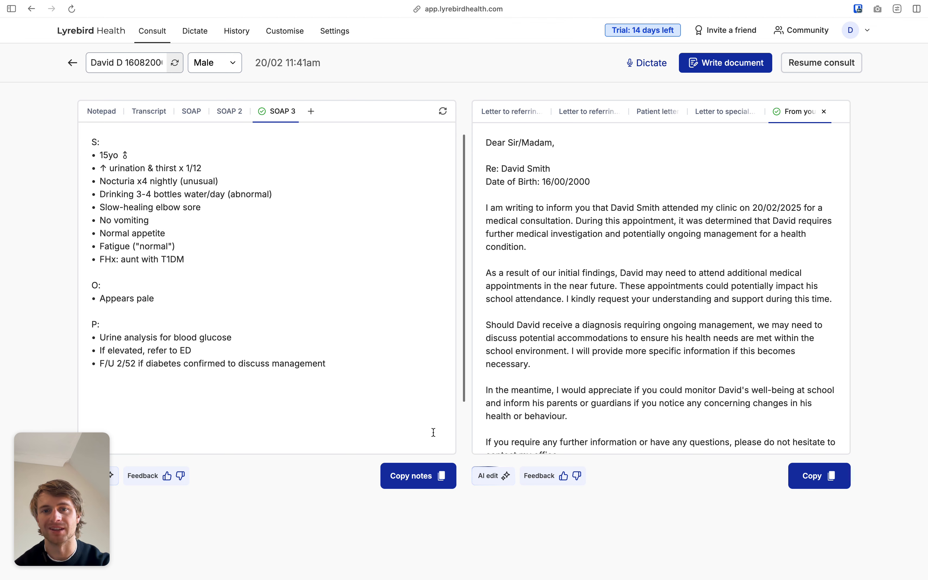
# Open the list of saved macros in the customisation settings.
pyautogui.click(285, 31)
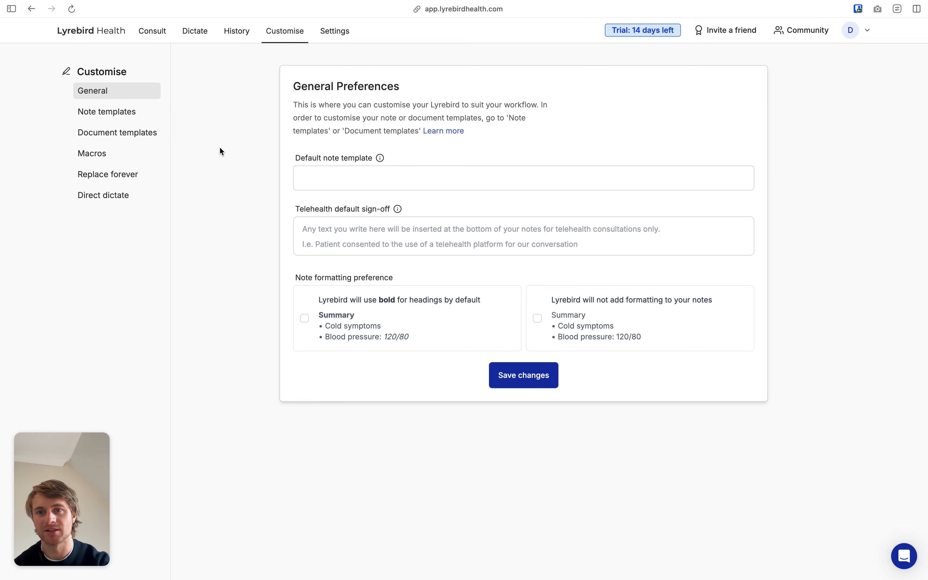
pyautogui.click(101, 161)
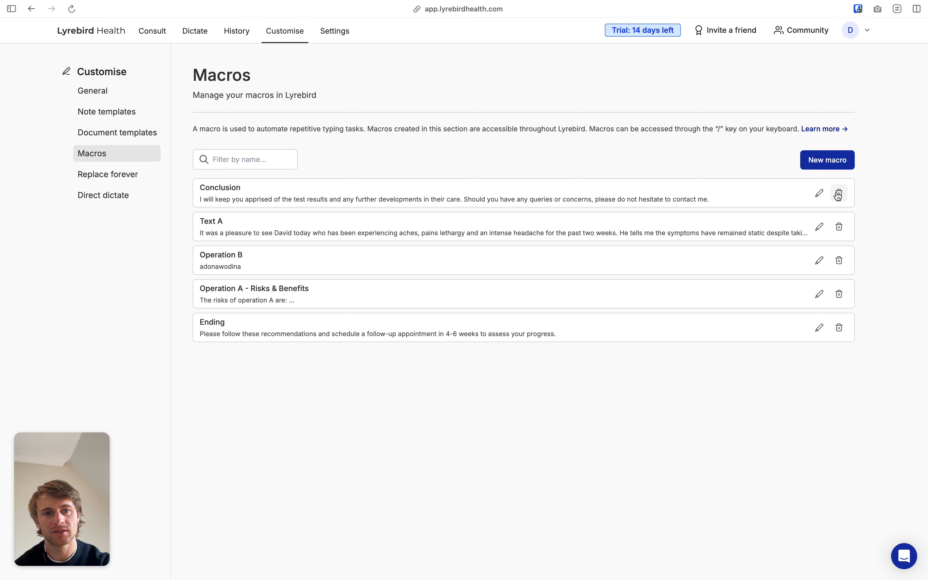
# Delete the saved "Conclusion" macro permanently.
pyautogui.click(837, 193)
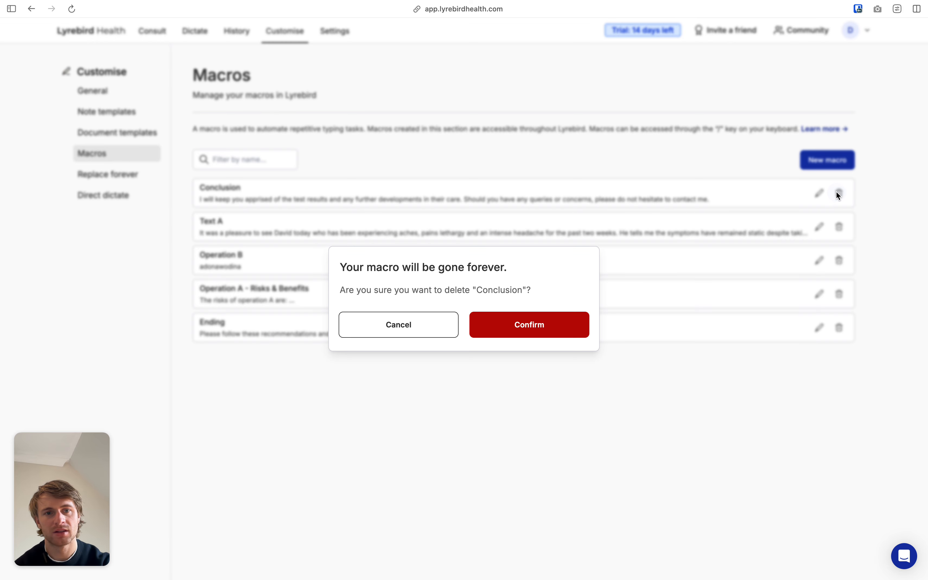
pyautogui.click(513, 331)
# Delete all the permanent word replacements for "pale" in the Replace forever settings.
pyautogui.click(98, 172)
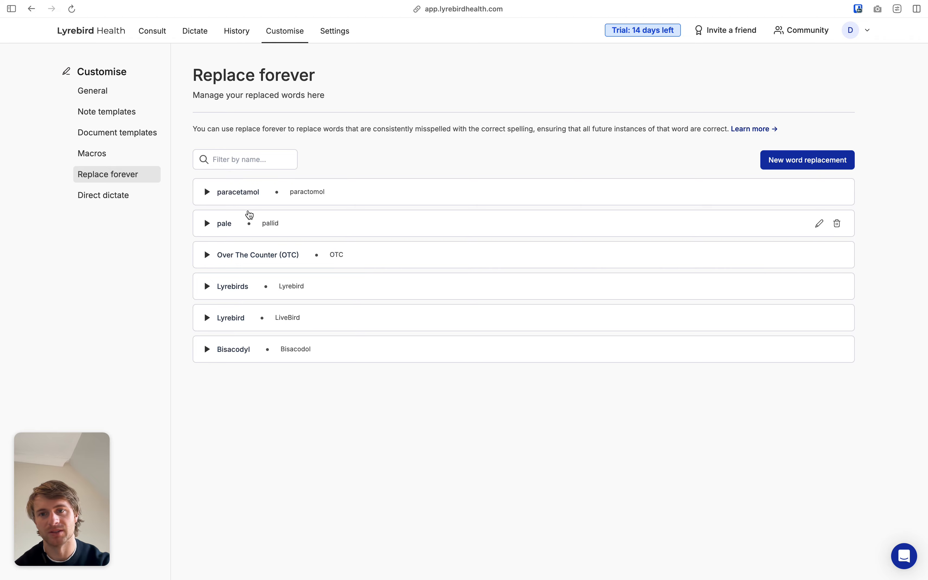
pyautogui.click(837, 224)
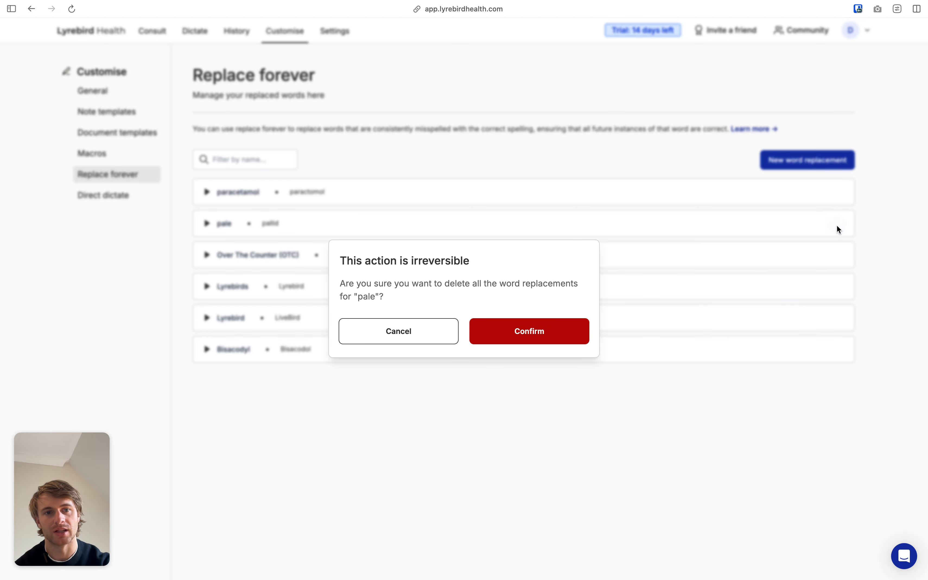
pyautogui.click(563, 329)
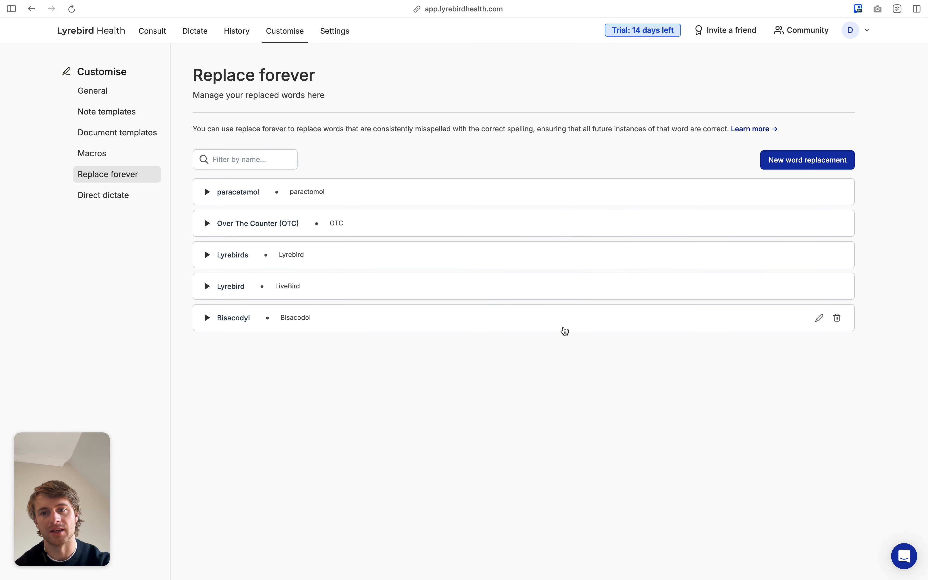
# Add "paracetamal" as another misspelling to be replaced by "paracetamol" and save it.
pyautogui.click(207, 223)
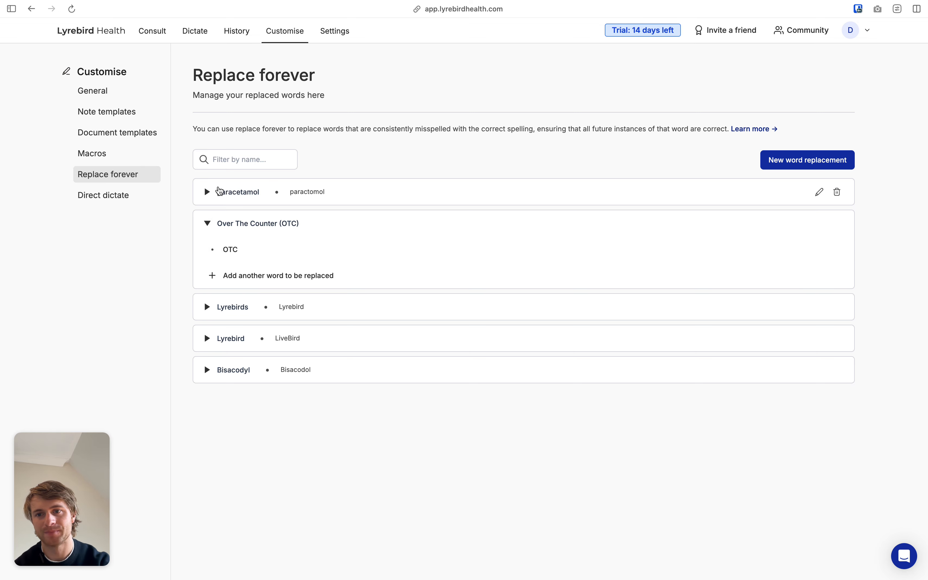
pyautogui.click(209, 192)
pyautogui.click(256, 243)
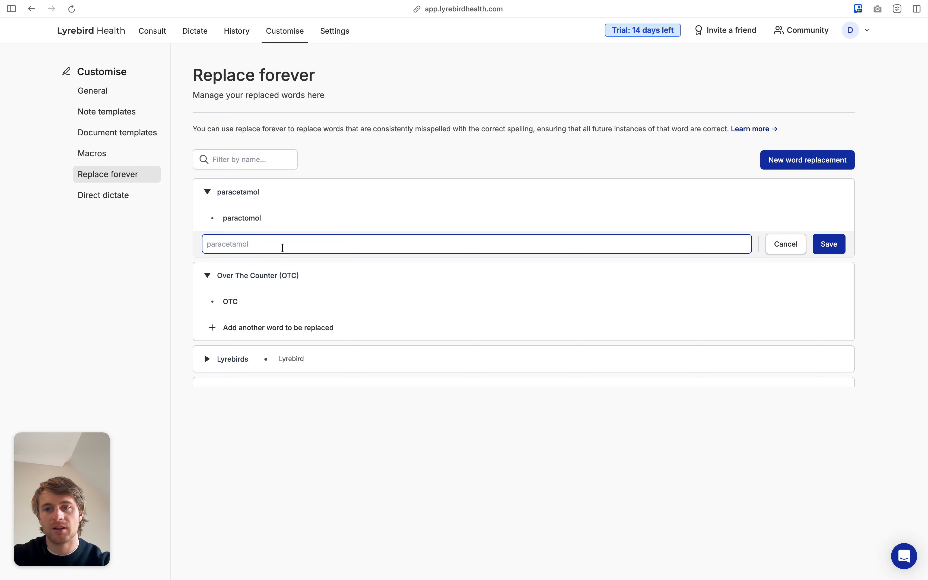
pyautogui.write('paracet')
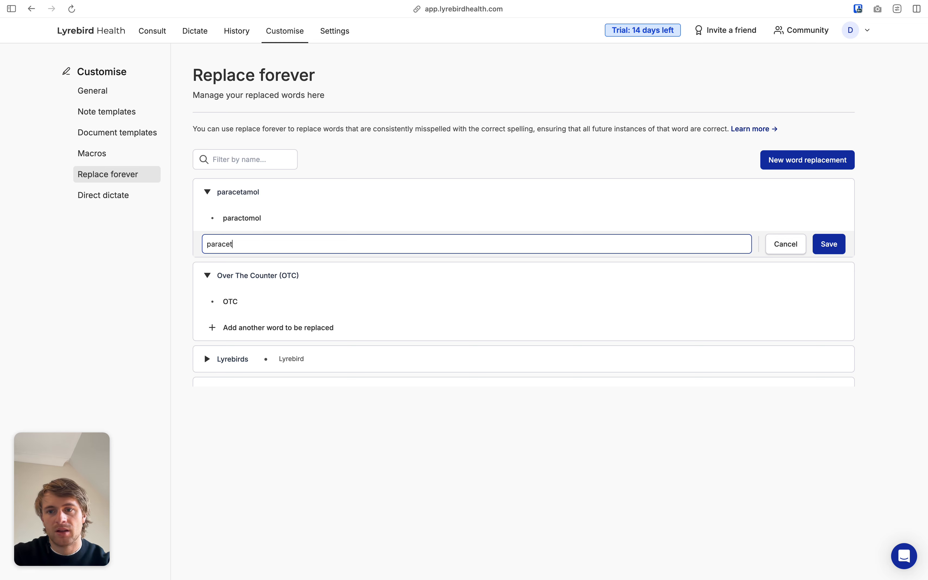
pyautogui.write('amal')
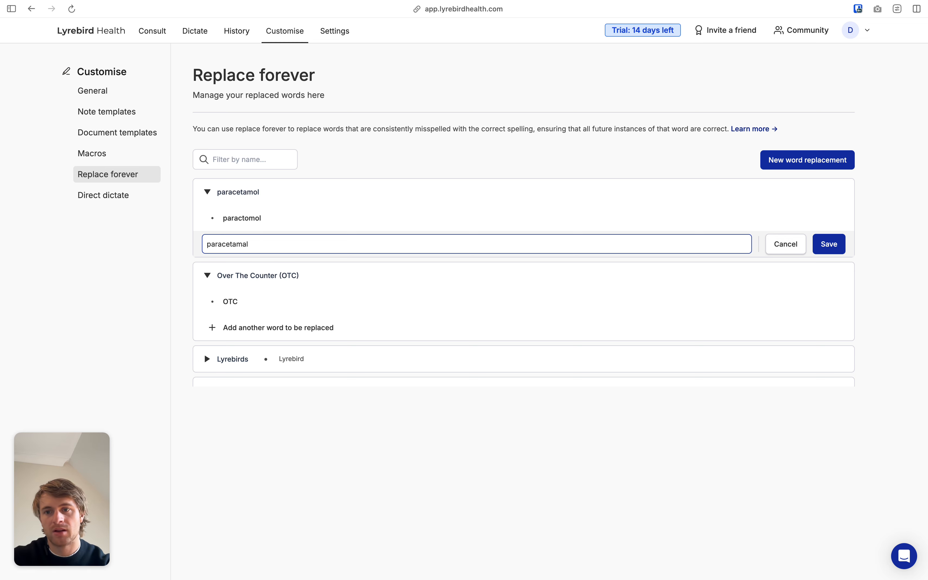
pyautogui.click(829, 244)
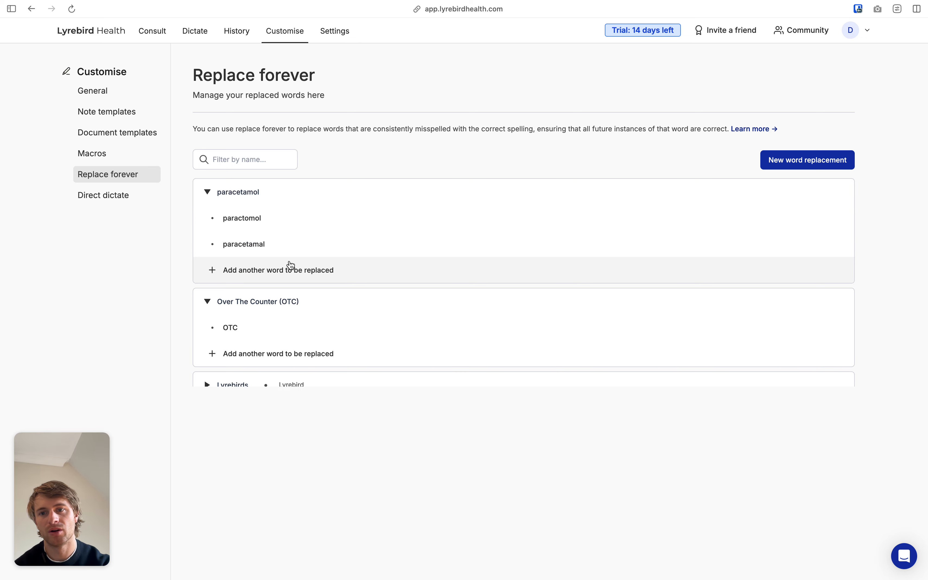
pyautogui.moveTo(262, 250)
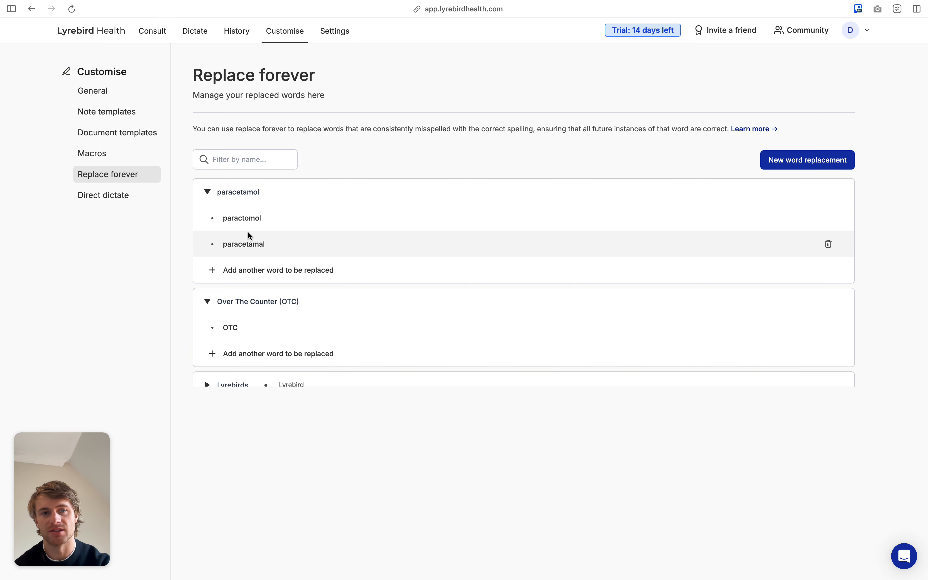